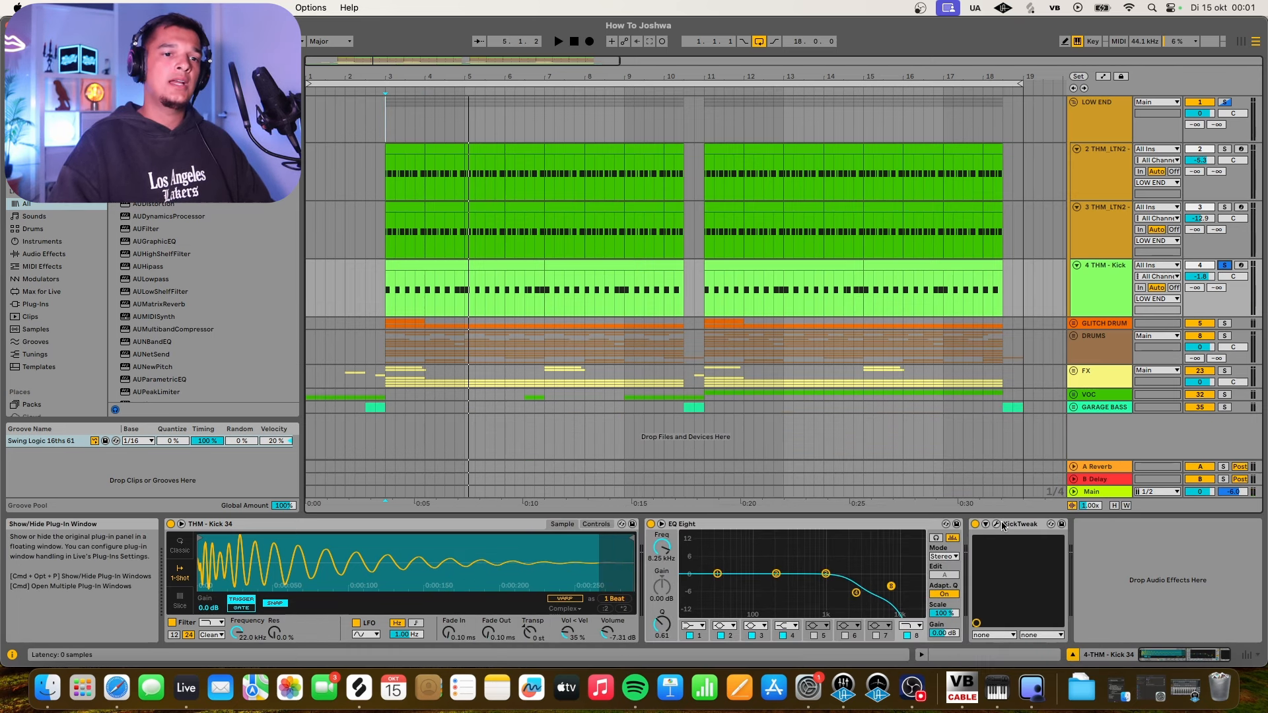
Inspect the KickTweak plug-in on the kick track, and close its window.
{"action": "left_click", "coordinate": [997, 525]}
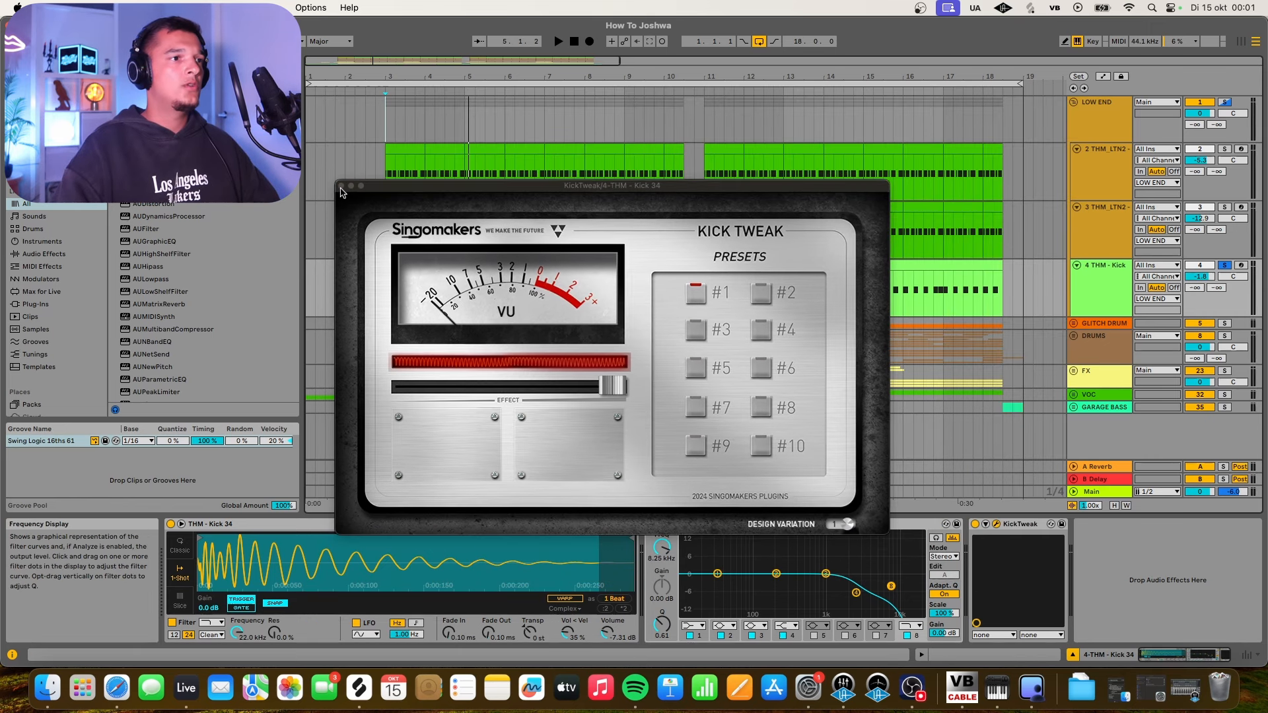
{"action": "left_click", "coordinate": [316, 93]}
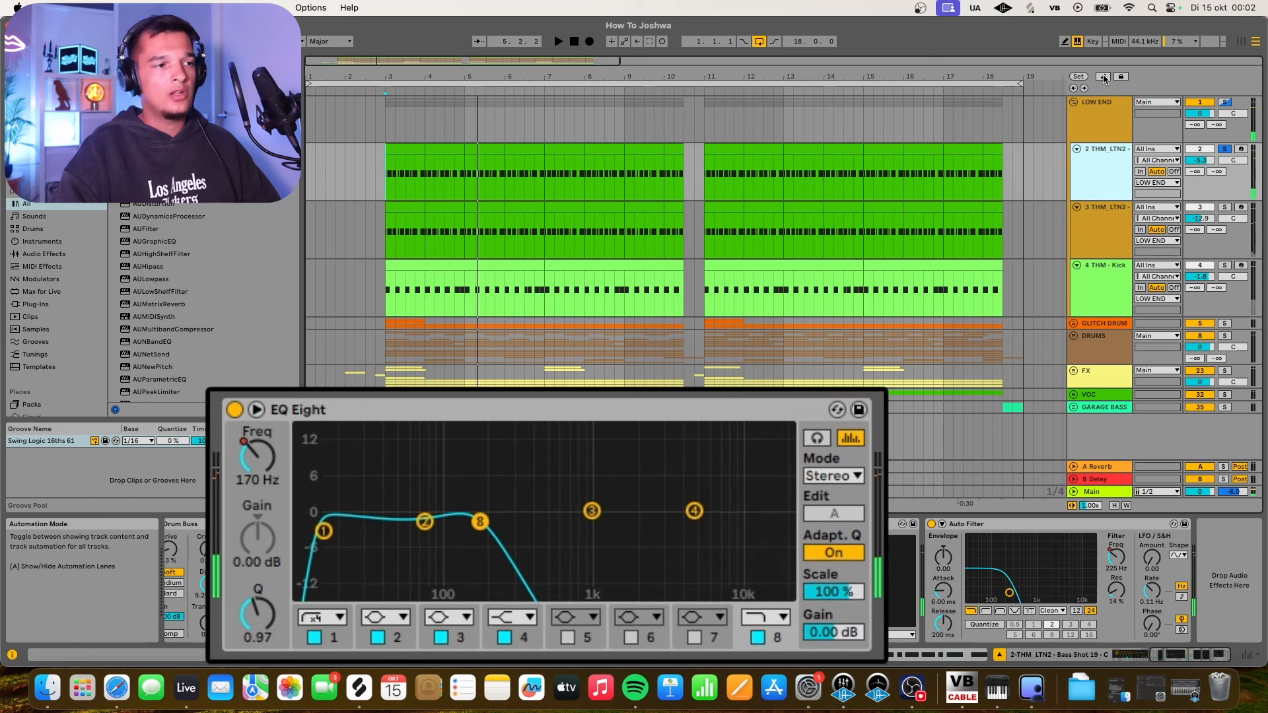
Show the automation lanes and play the soloed bass track to audition its EQ Eight filter frequency automation.
{"action": "left_click", "coordinate": [1102, 77]}
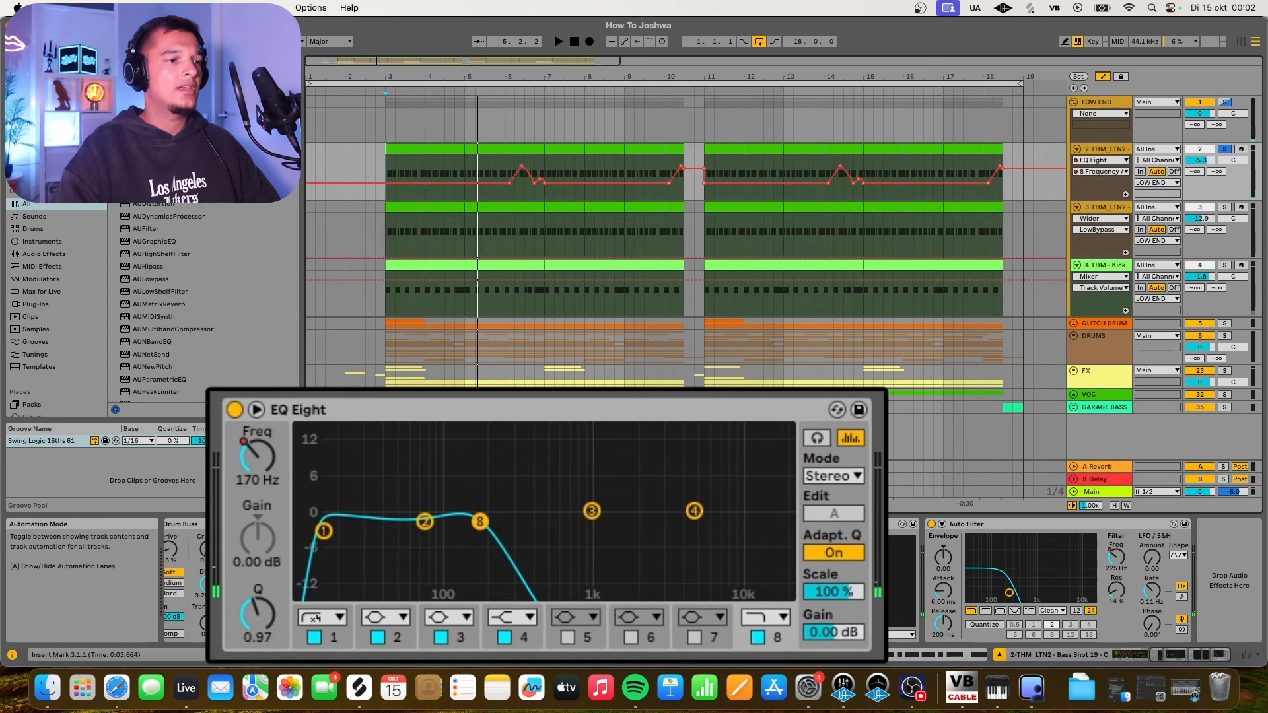
{"action": "left_click", "coordinate": [257, 470]}
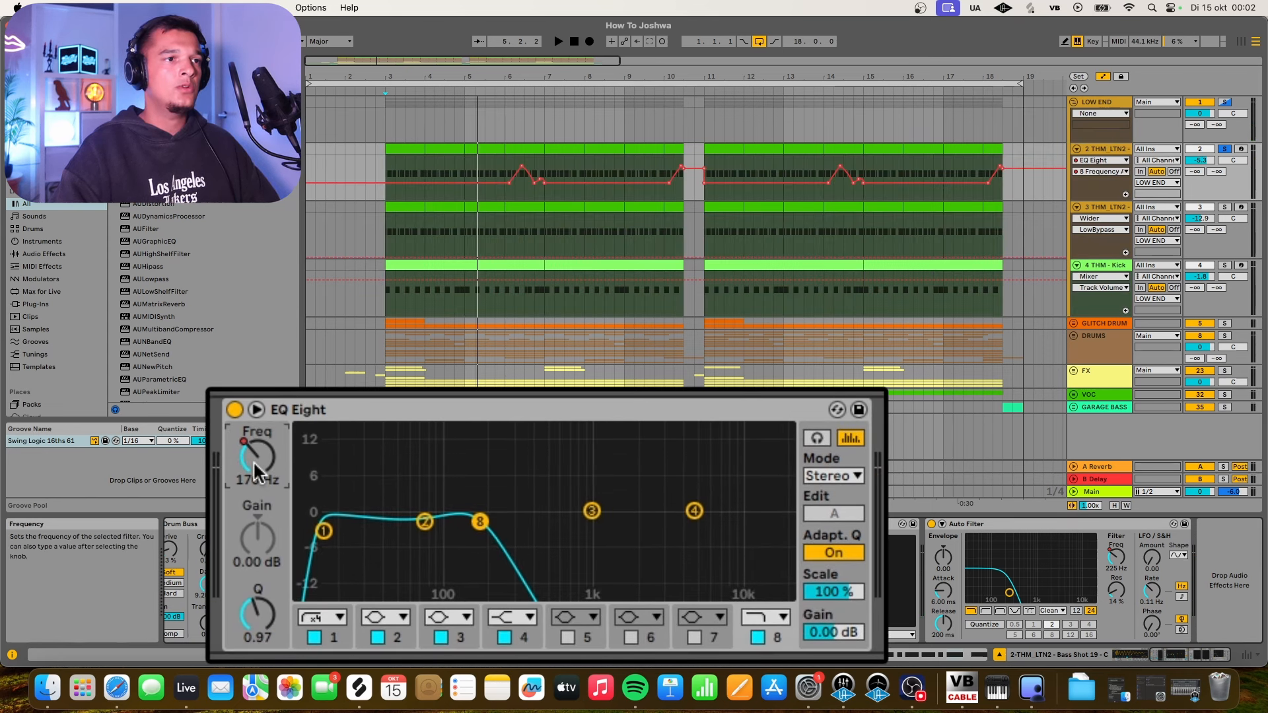
{"action": "key", "text": "space"}
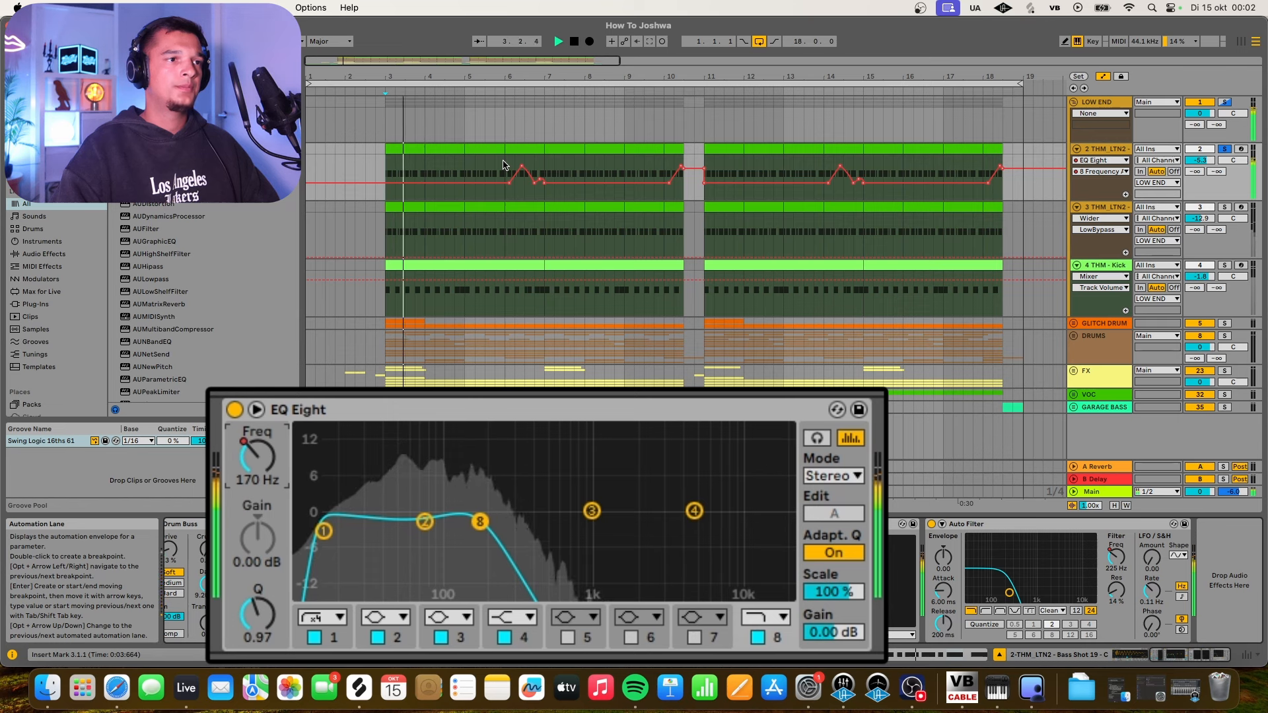
{"action": "left_click", "coordinate": [503, 165]}
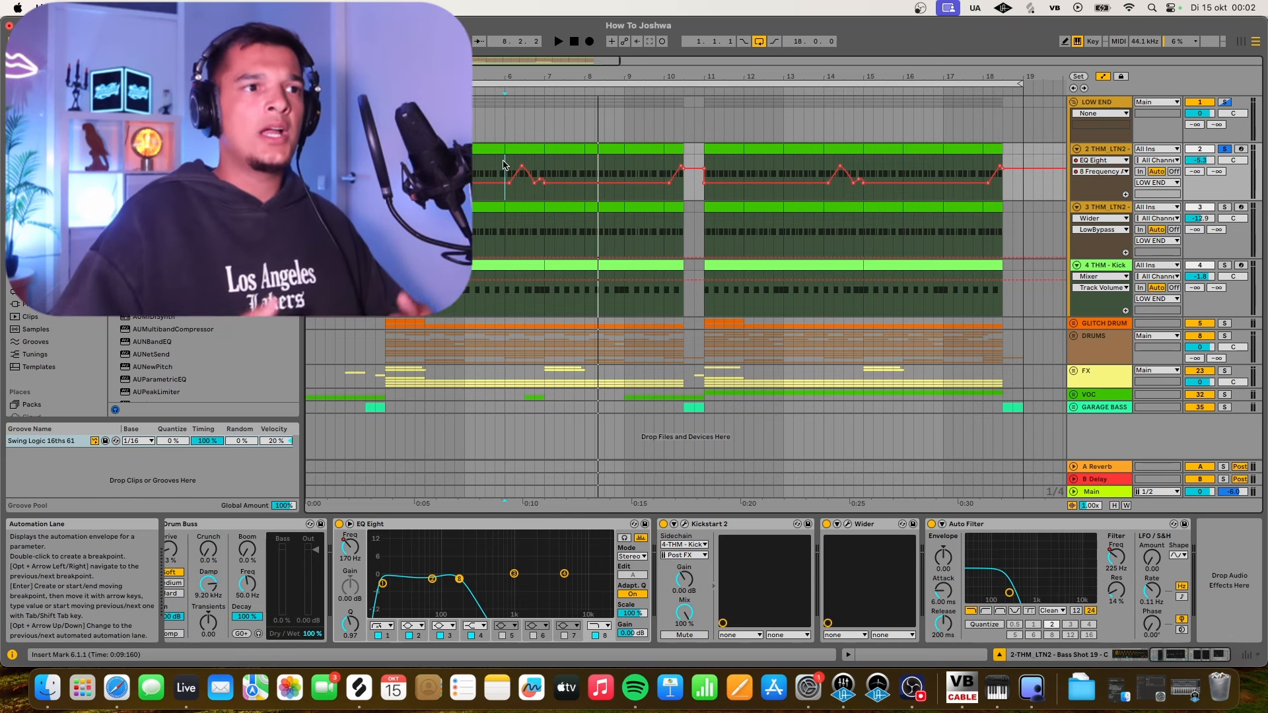
Inspect the Wider plug-in on the bass track, close its window, and play the bass on its own.
{"action": "left_click", "coordinate": [848, 525]}
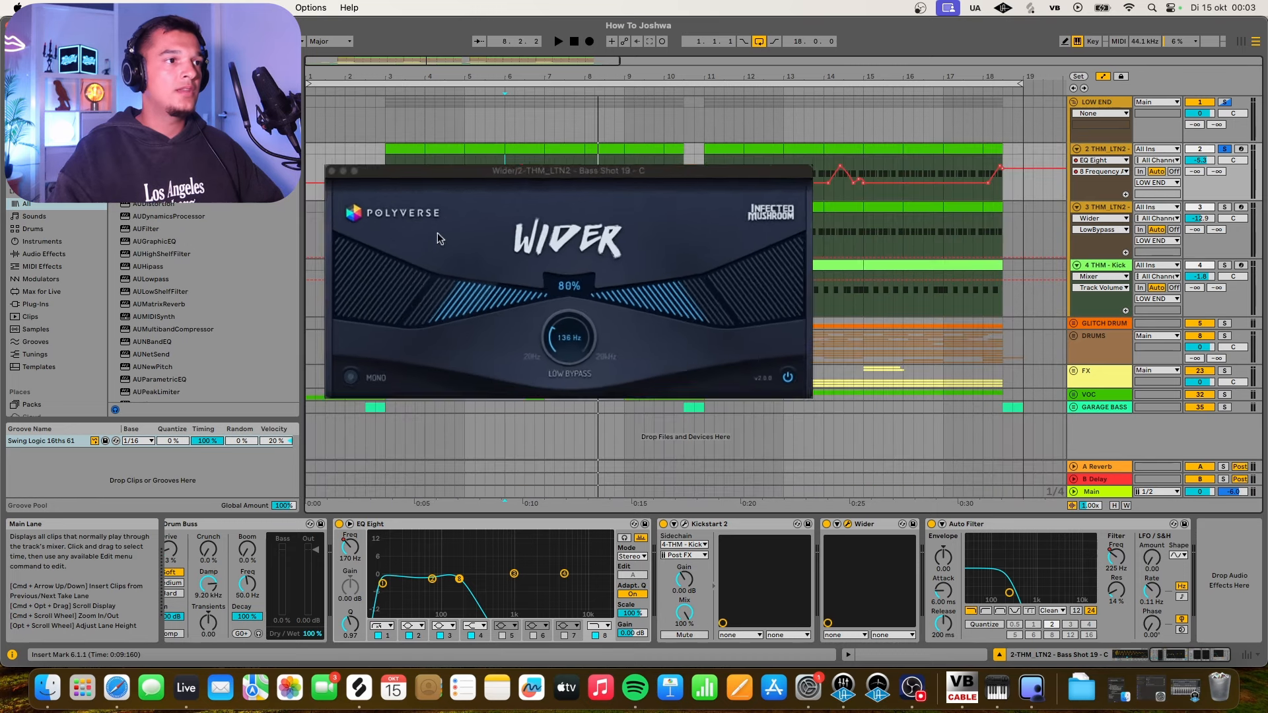
{"action": "left_click", "coordinate": [334, 178]}
{"action": "key", "text": "space"}
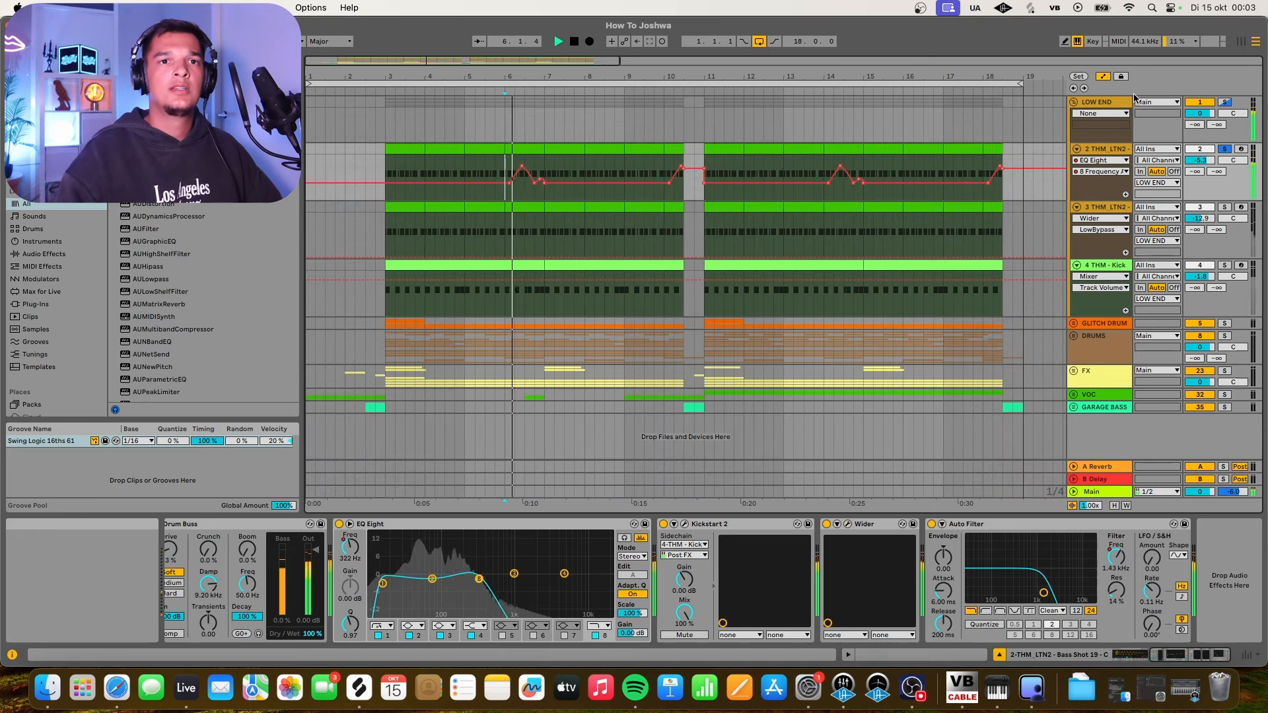
Audition the Tom 6 track soloed and inspect its Wider plug-in.
{"action": "left_click", "coordinate": [1224, 207]}
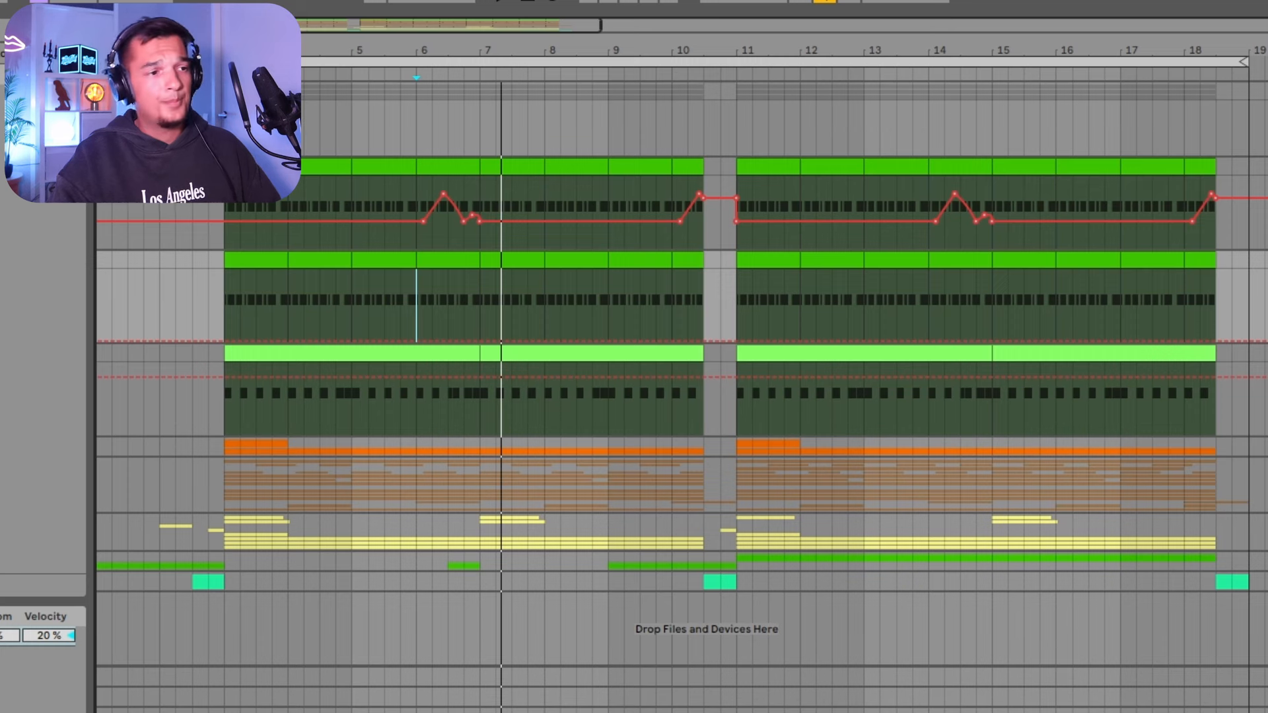
{"action": "key", "text": "space"}
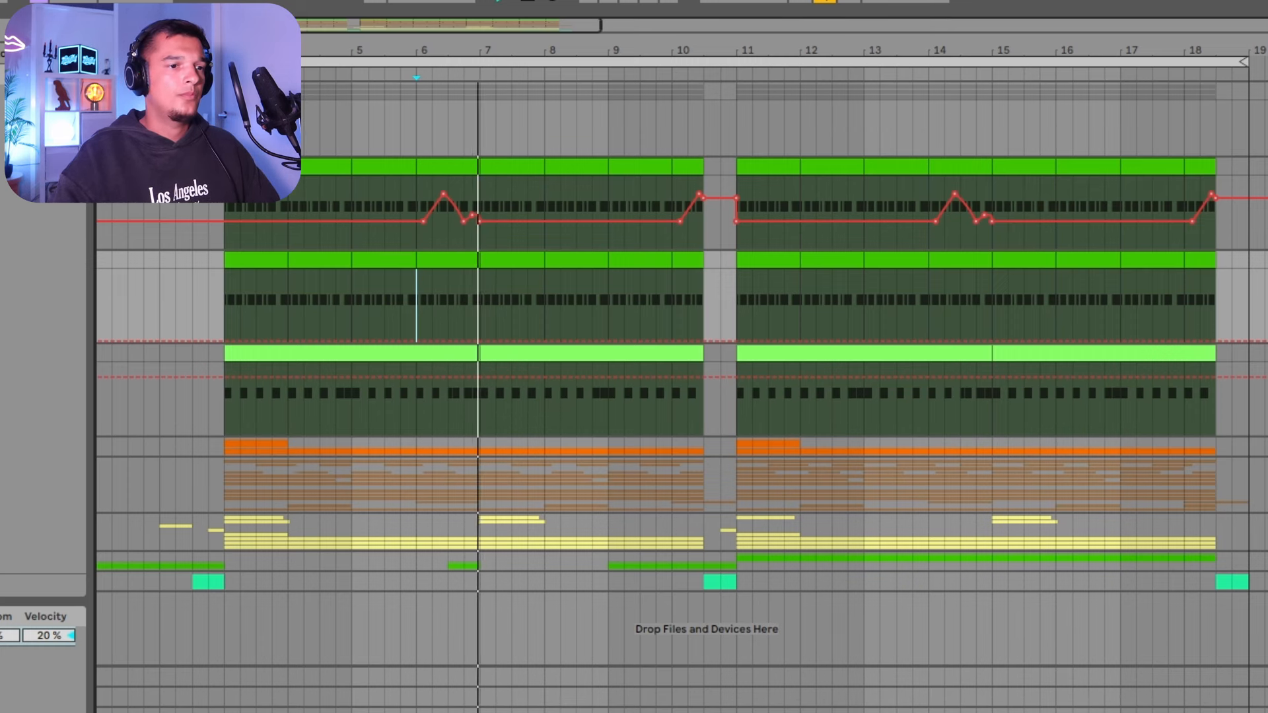
{"action": "key", "text": "super+alt+p"}
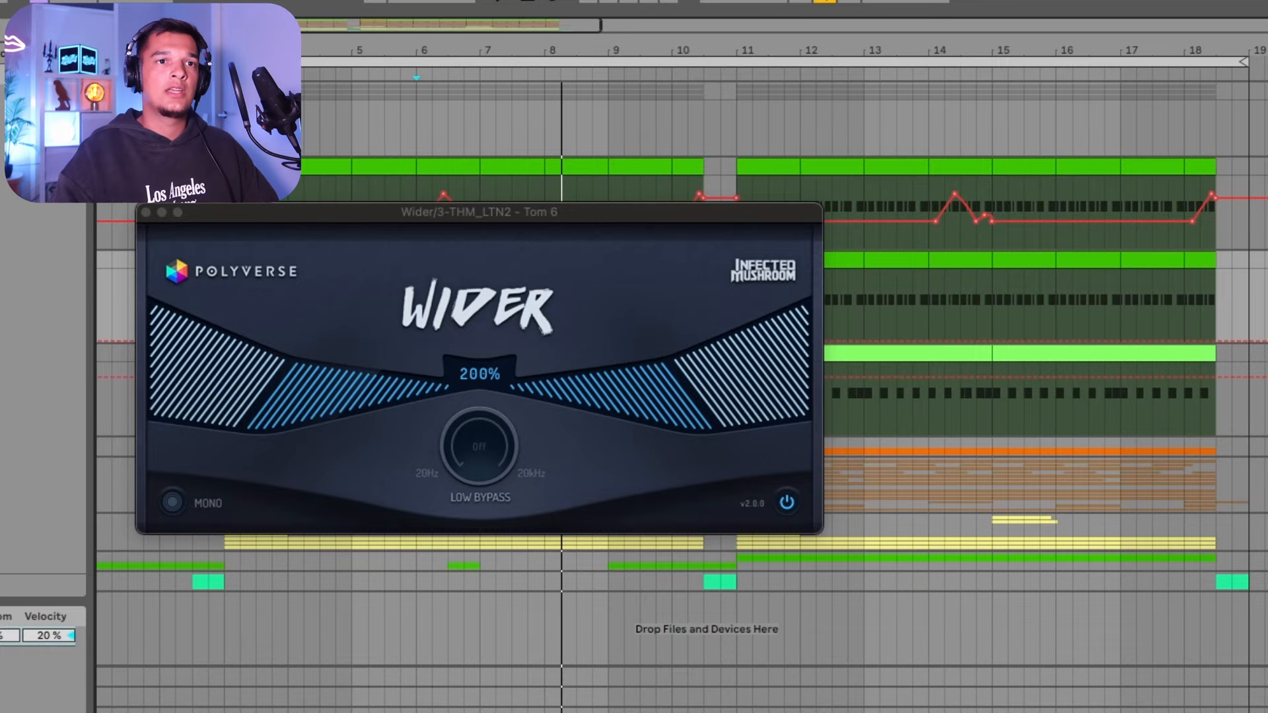
Play the soloed LOW END group with the automation lanes hidden, and open the first bass clip.
{"action": "left_click", "coordinate": [1226, 104]}
{"action": "key", "text": "space"}
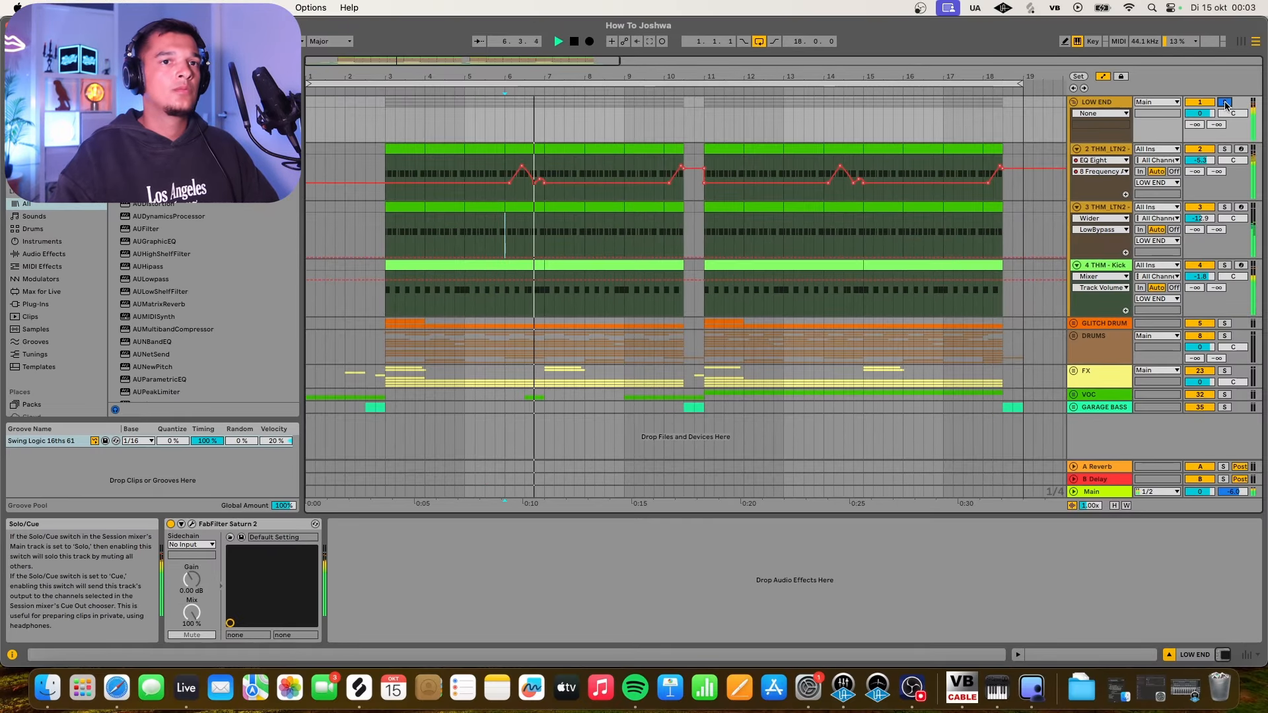
{"action": "key", "text": "a"}
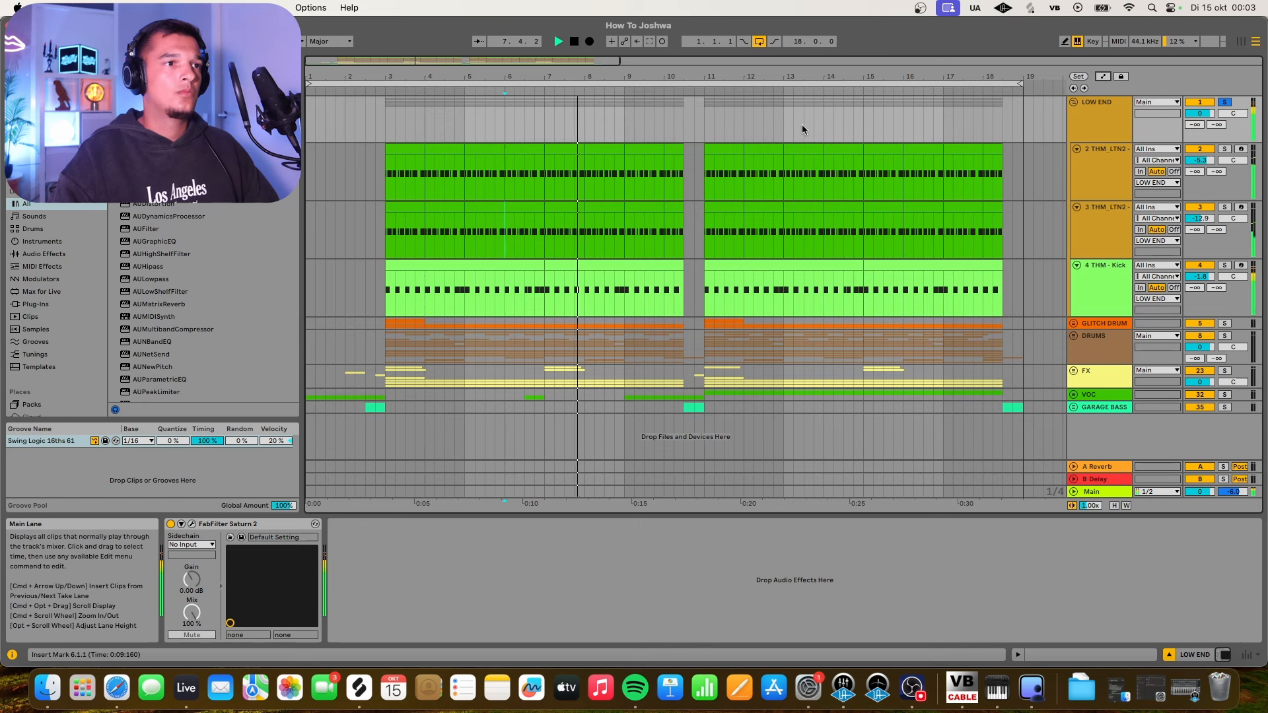
{"action": "double_click", "coordinate": [398, 152]}
Play back the DRUMS group while looking through its unfolded tracks.
{"action": "key", "text": "space"}
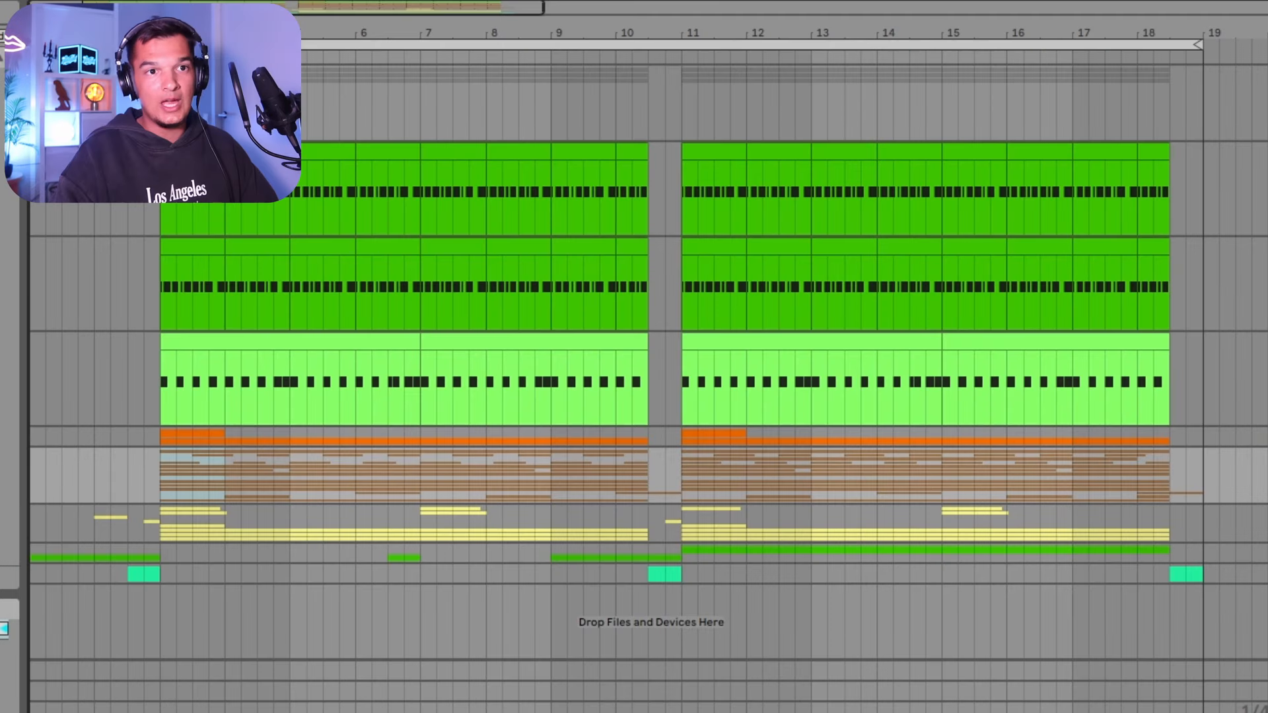
{"action": "scroll", "coordinate": [1056, 478], "scroll_direction": "down", "scroll_amount": 5}
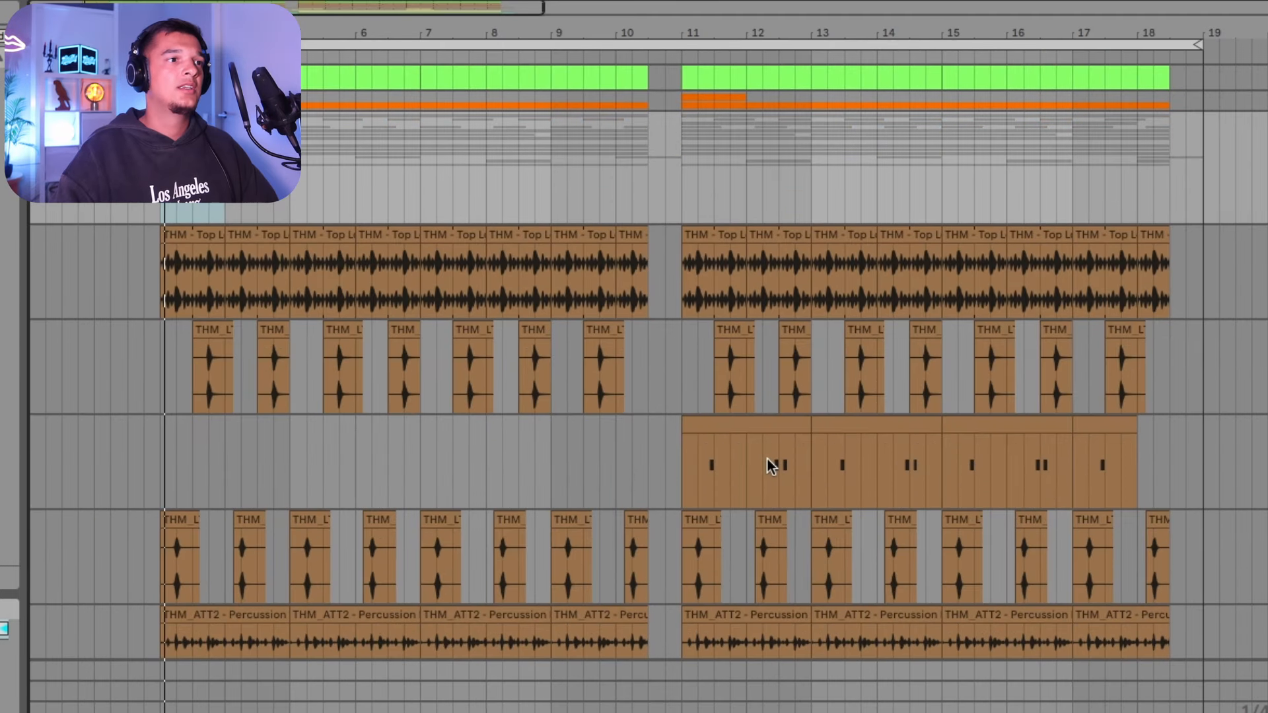
{"action": "scroll", "coordinate": [768, 459], "scroll_direction": "up", "scroll_amount": 1}
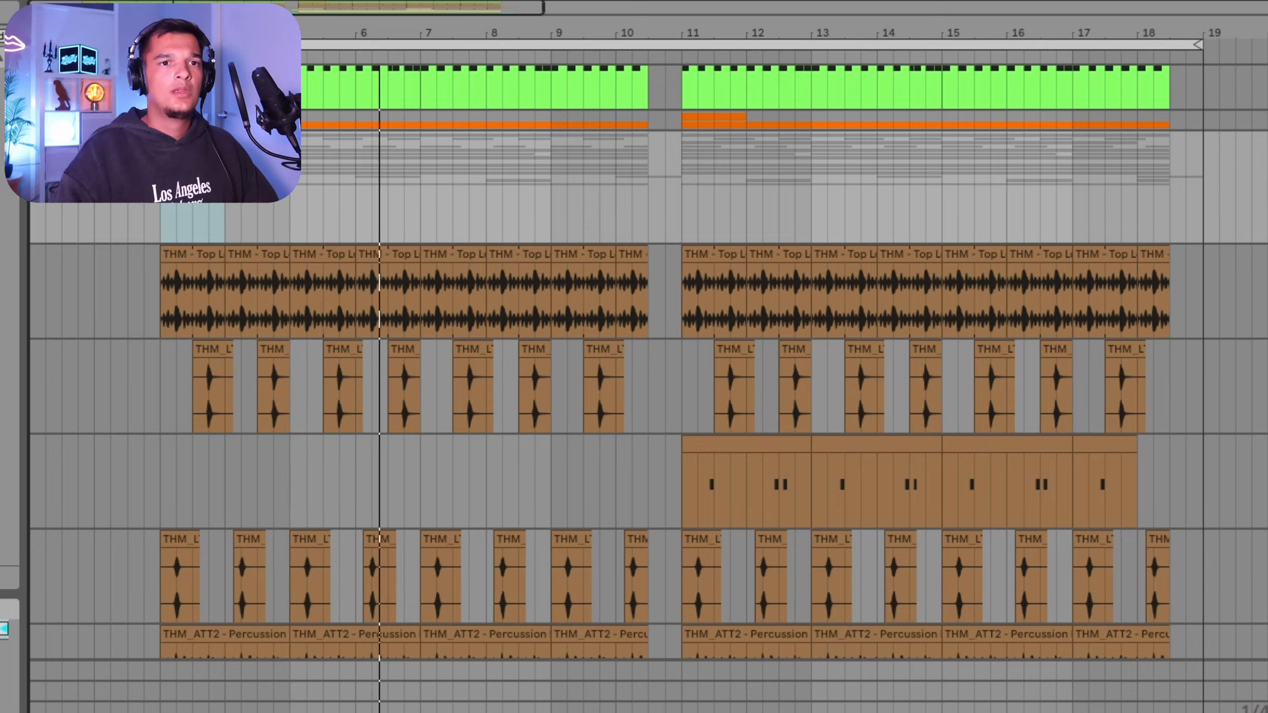
Audition the Top Loop 9 track from bar 3 and open its first clip in the sample editor.
{"action": "key", "text": "Down"}
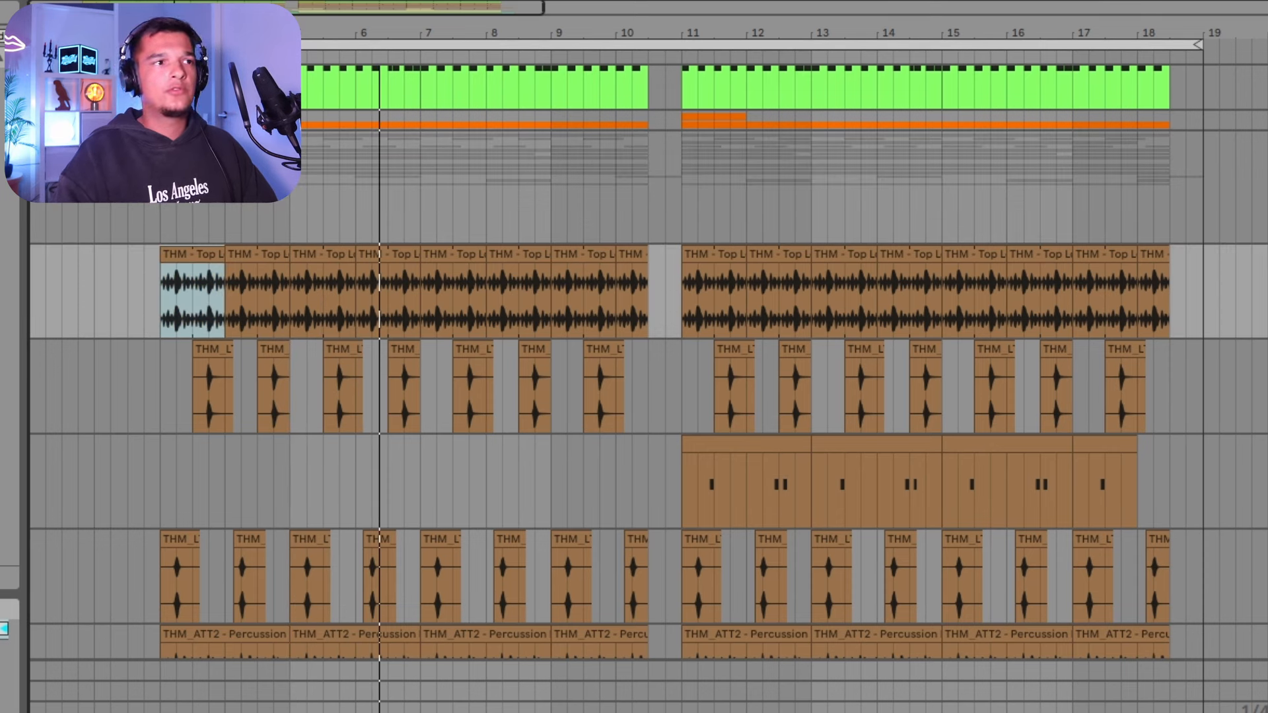
{"action": "left_click", "coordinate": [152, 303]}
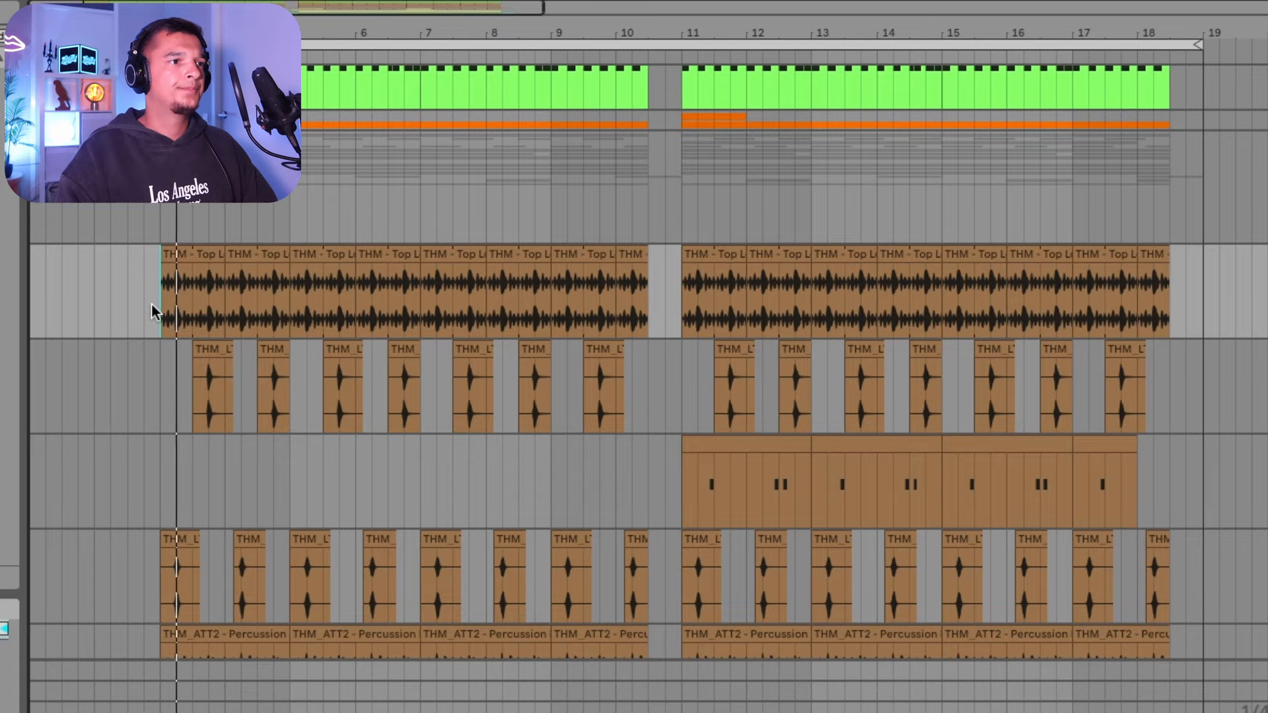
{"action": "key", "text": "space"}
{"action": "double_click", "coordinate": [185, 259]}
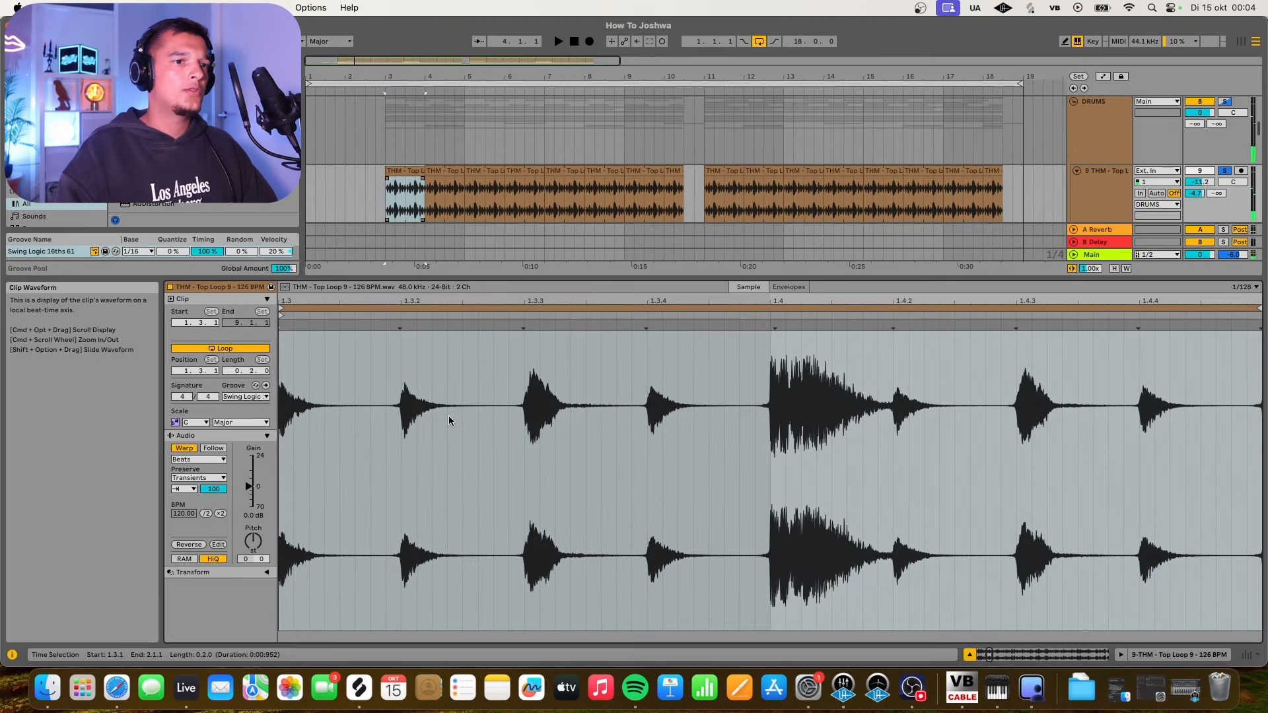
Play the two clap loop tracks together with Top Loop 9 in the DRUMS group.
{"action": "scroll", "coordinate": [449, 416], "scroll_direction": "down", "scroll_amount": 8}
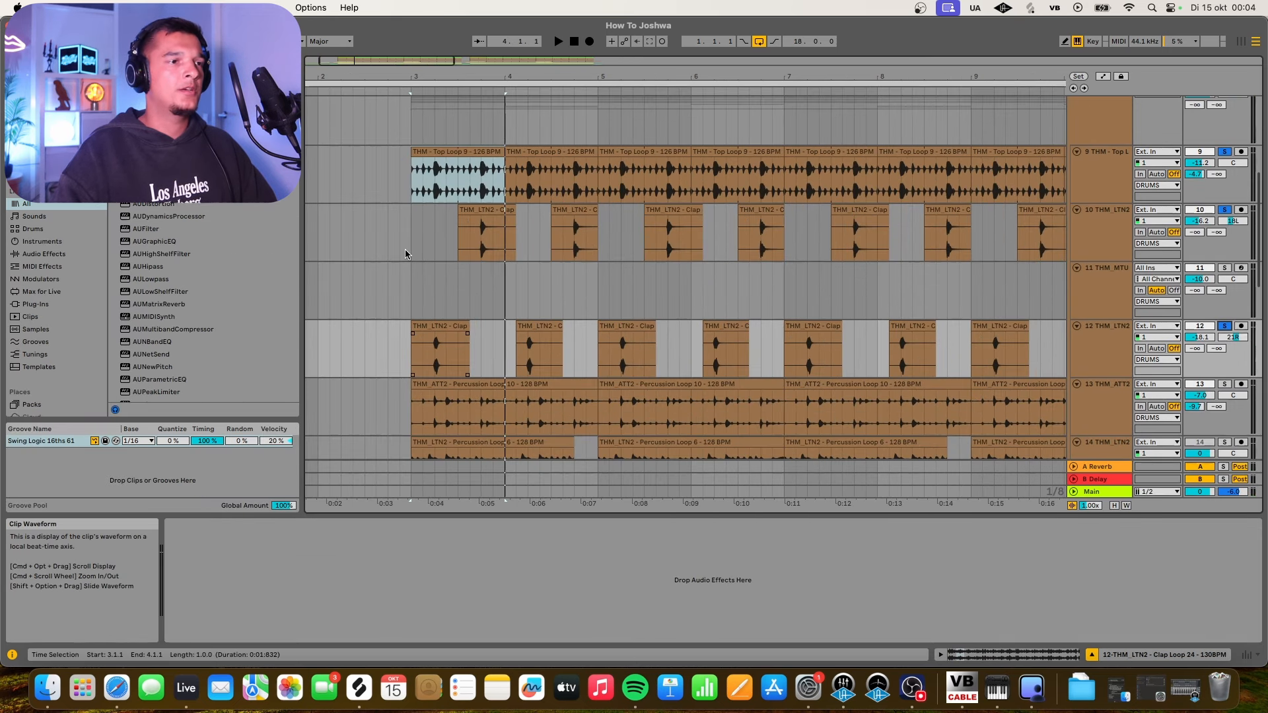
{"action": "key", "text": "space"}
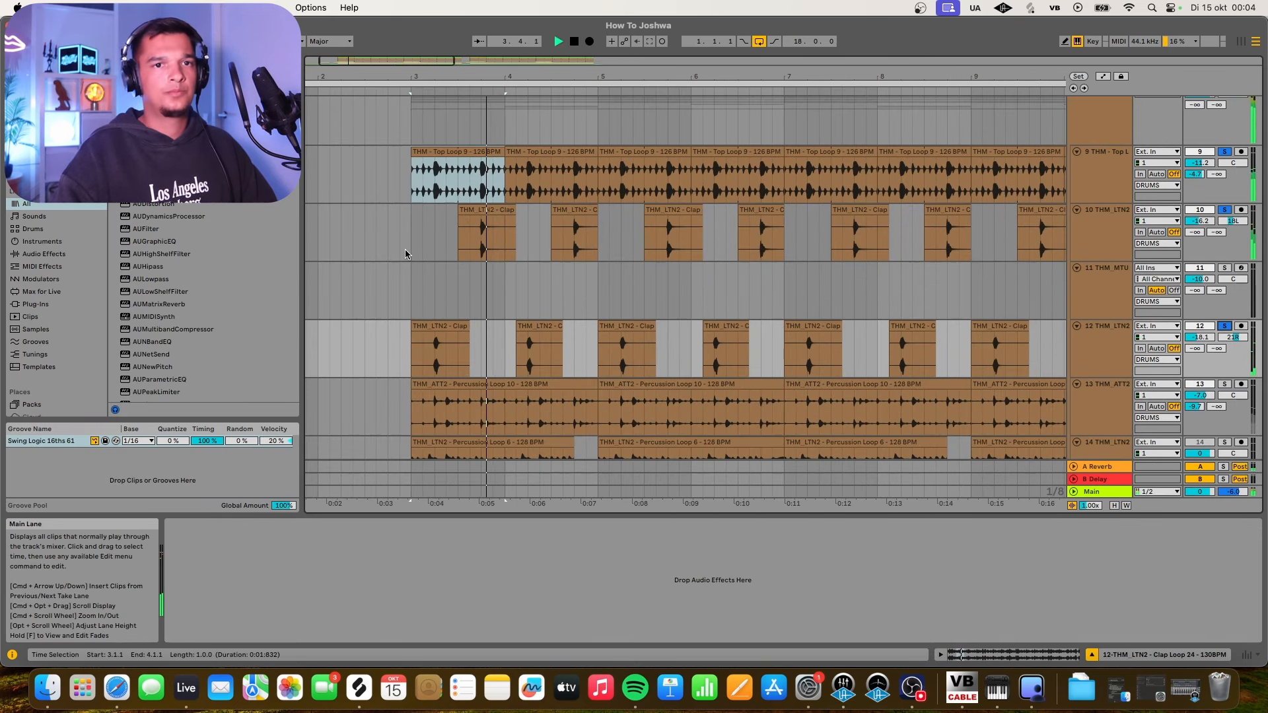
{"action": "scroll", "coordinate": [405, 253], "scroll_direction": "down", "scroll_amount": 2}
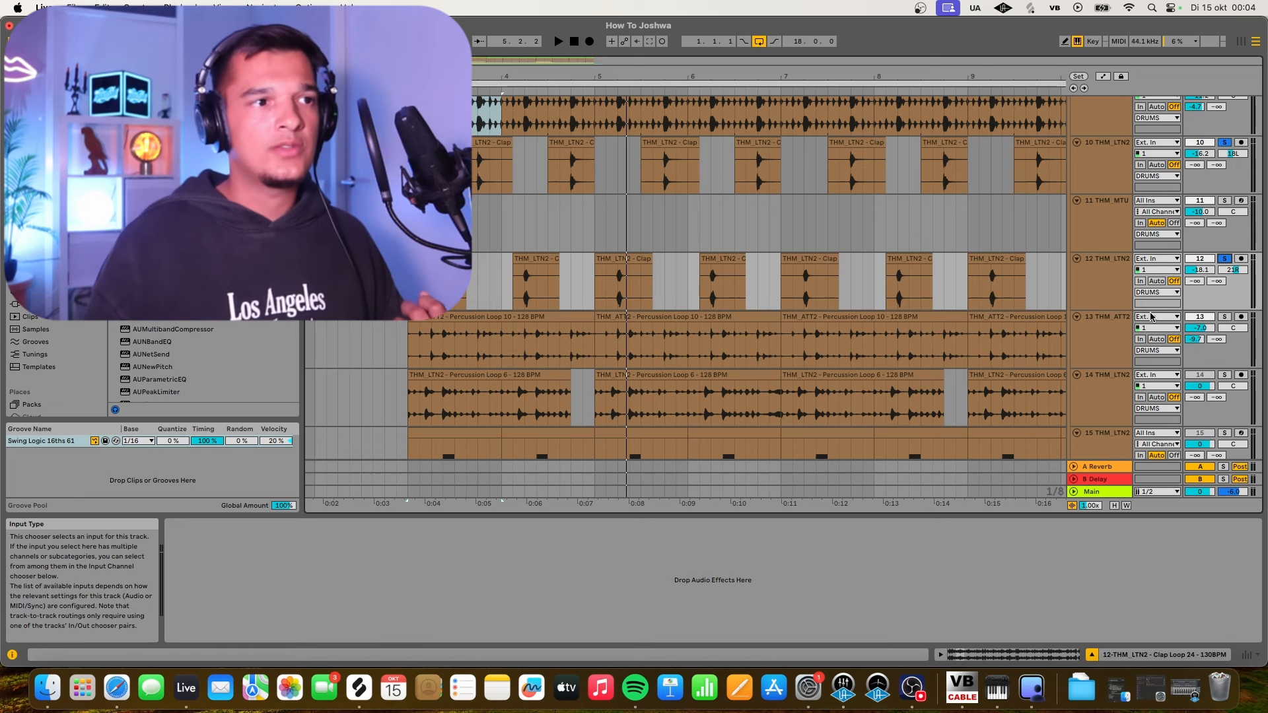
Audition the Percussion Loop 10 track soloed and inspect its Wider and EQ Eight devices.
{"action": "left_click", "coordinate": [1225, 317]}
{"action": "key", "text": "space"}
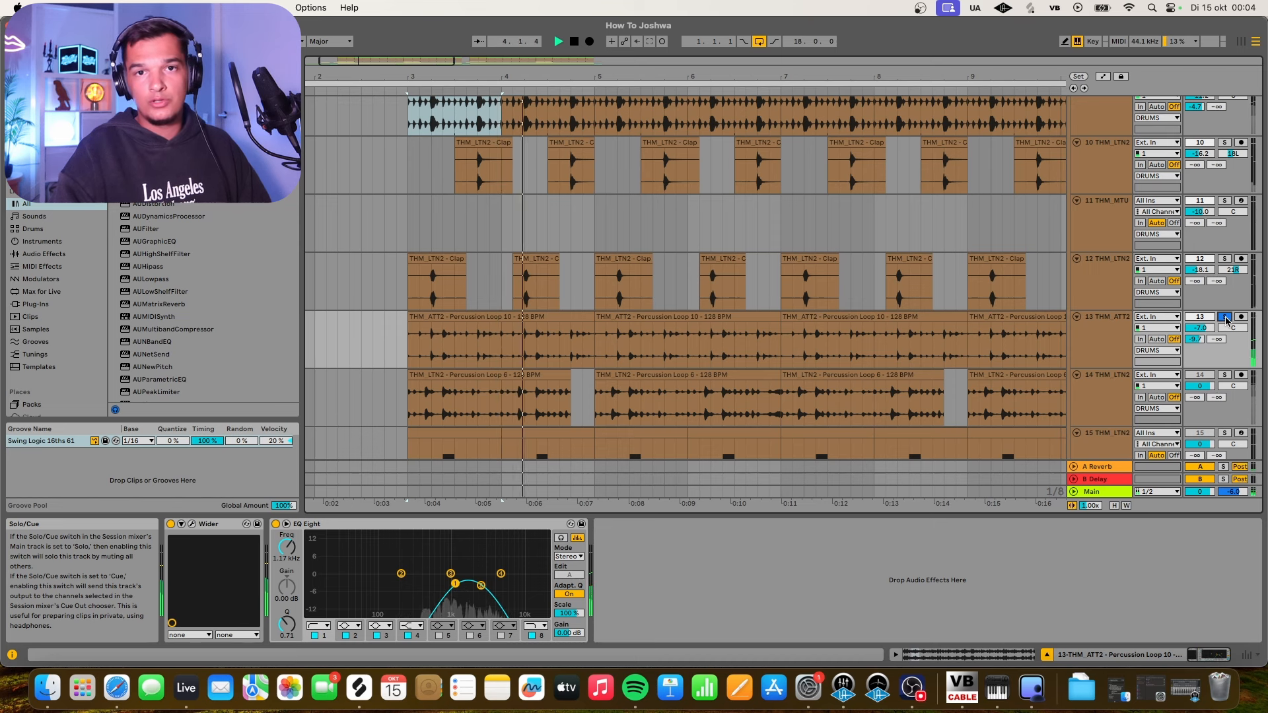
{"action": "key", "text": "space"}
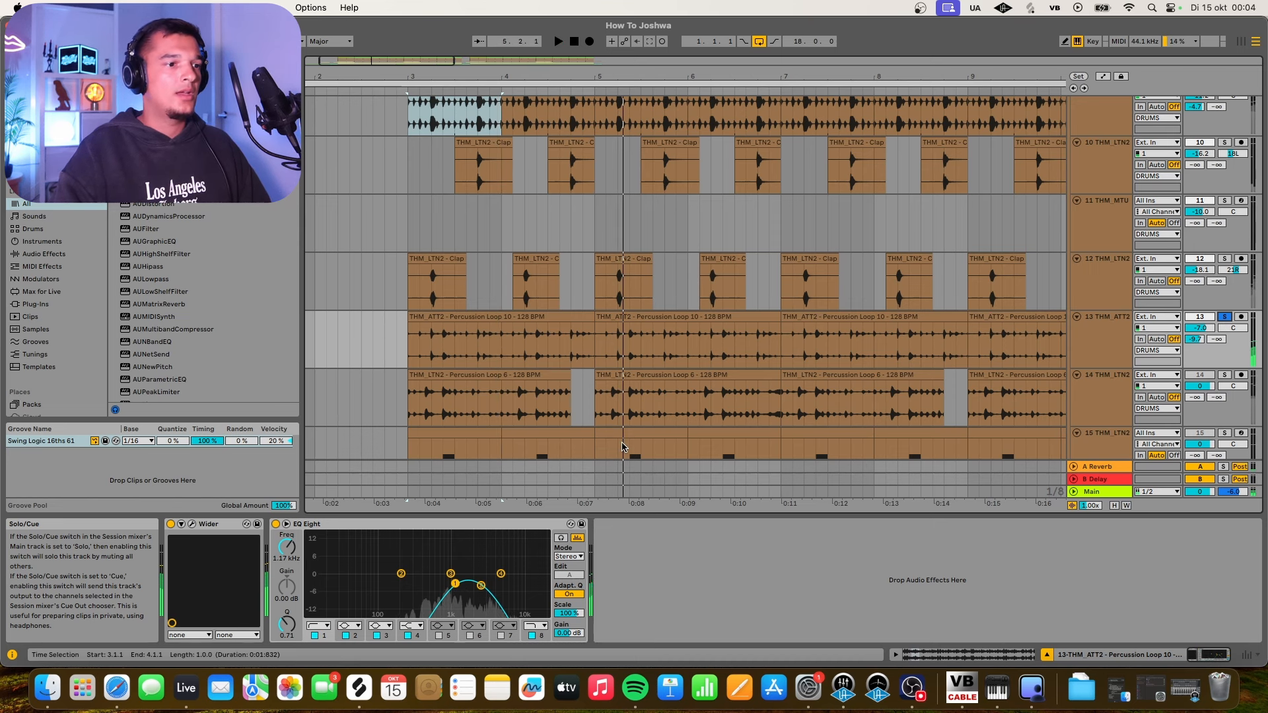
{"action": "left_click", "coordinate": [192, 524]}
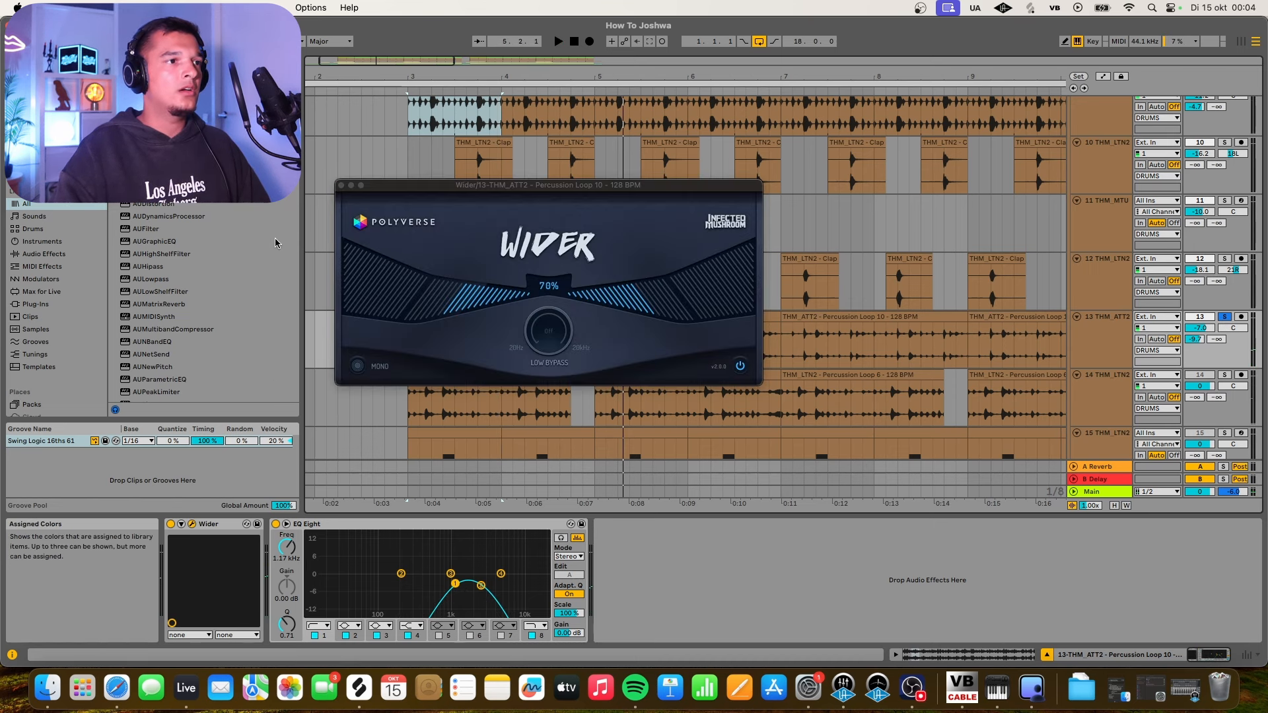
{"action": "left_click", "coordinate": [341, 187]}
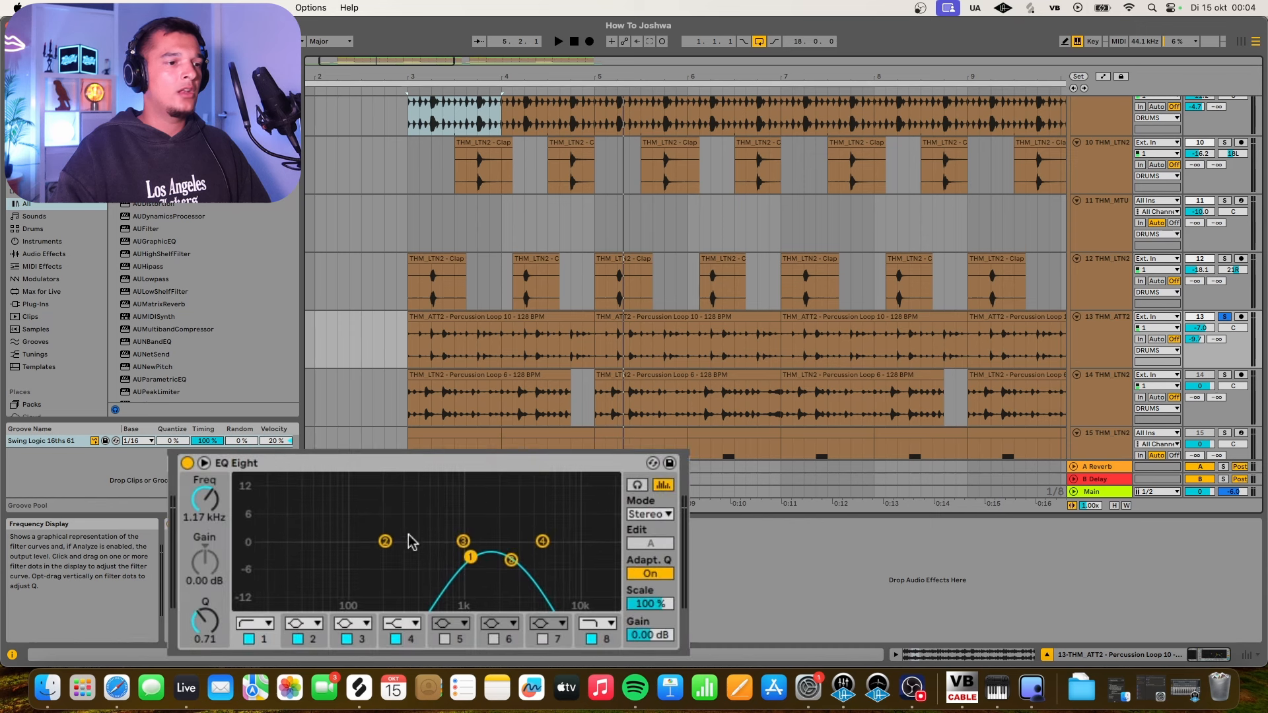
Audition the Closed Hat 8 track (19) soloed and inspect the A Reverb return's settings.
{"action": "scroll", "coordinate": [1221, 365], "scroll_direction": "down", "scroll_amount": 8}
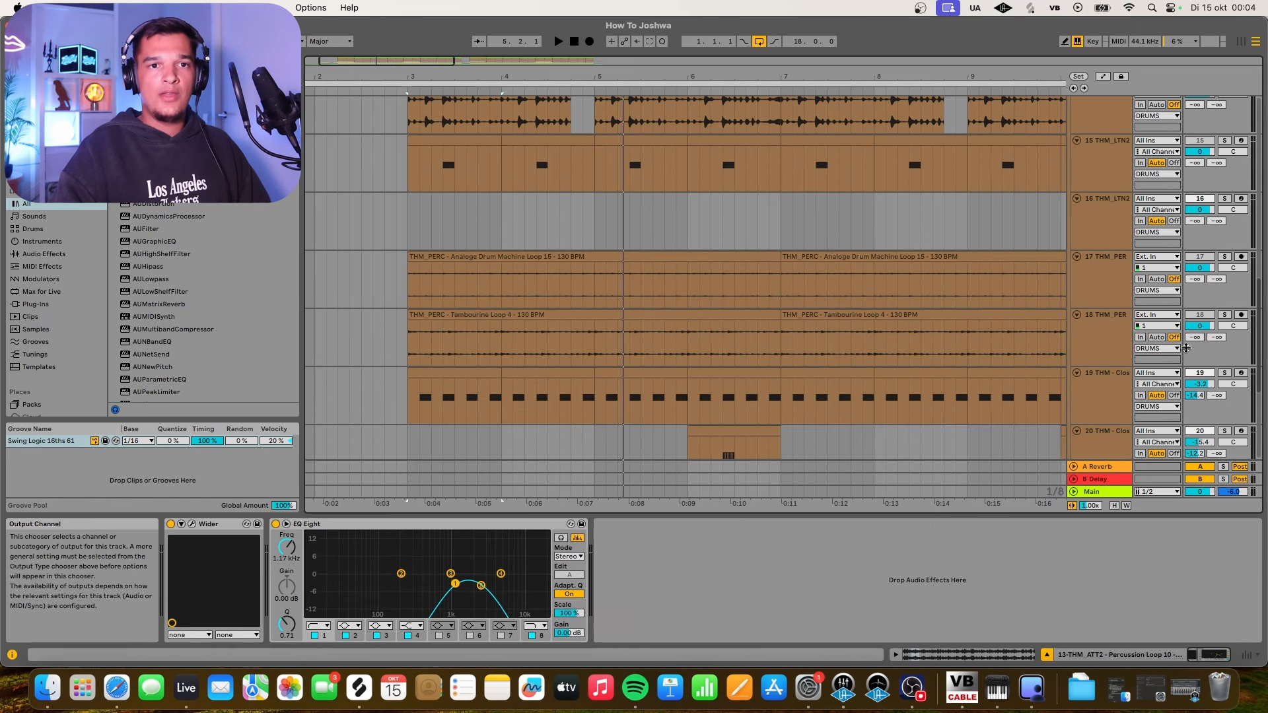
{"action": "left_click", "coordinate": [1224, 373]}
{"action": "key", "text": "space"}
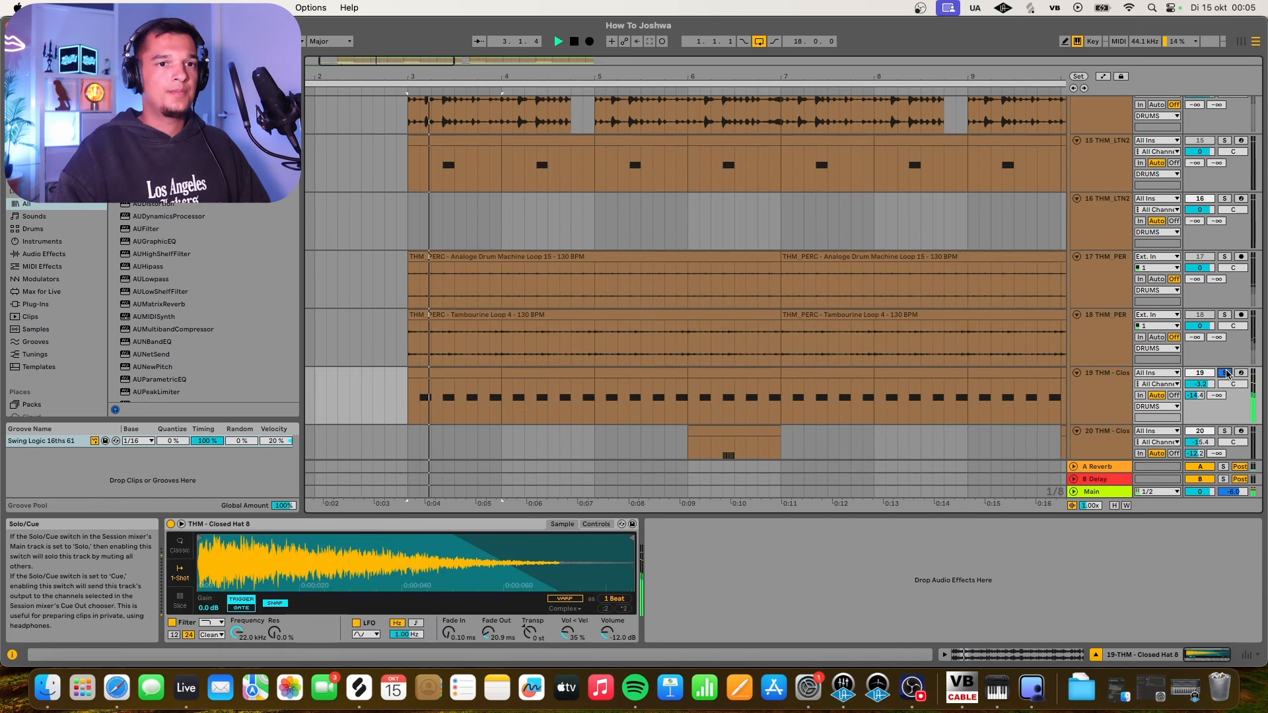
{"action": "left_click", "coordinate": [1086, 396]}
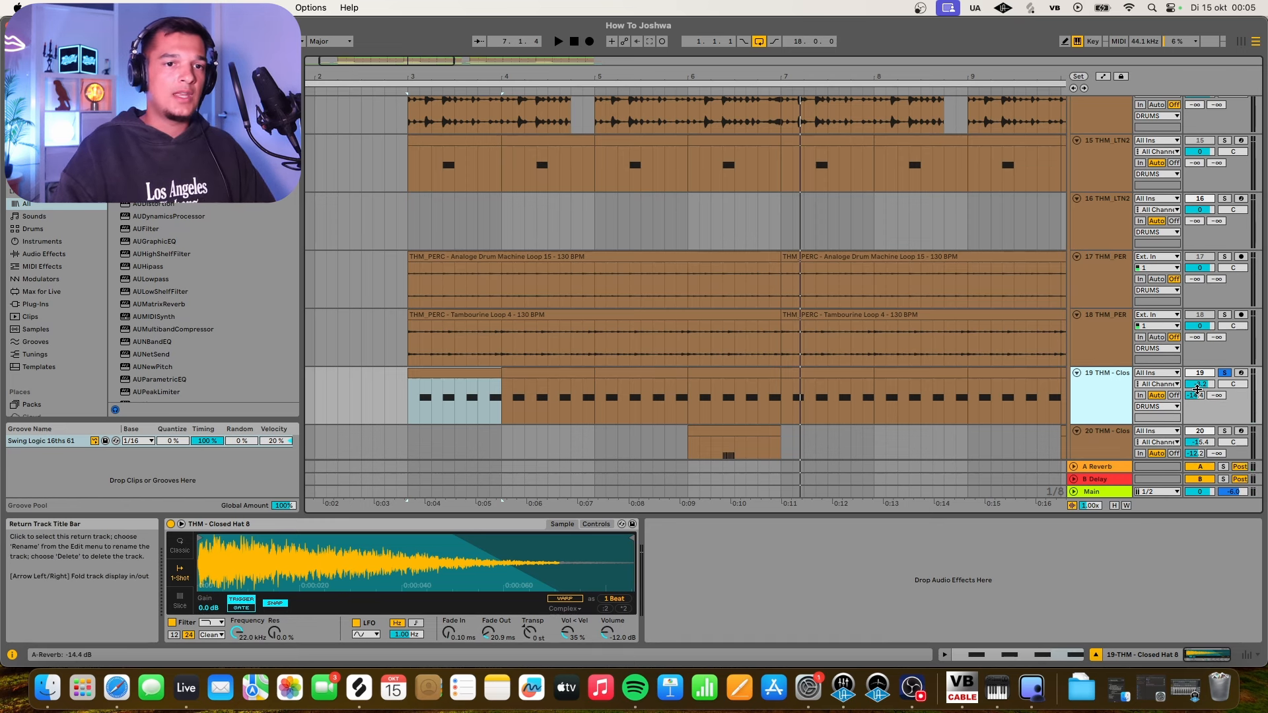
{"action": "left_click", "coordinate": [1084, 471]}
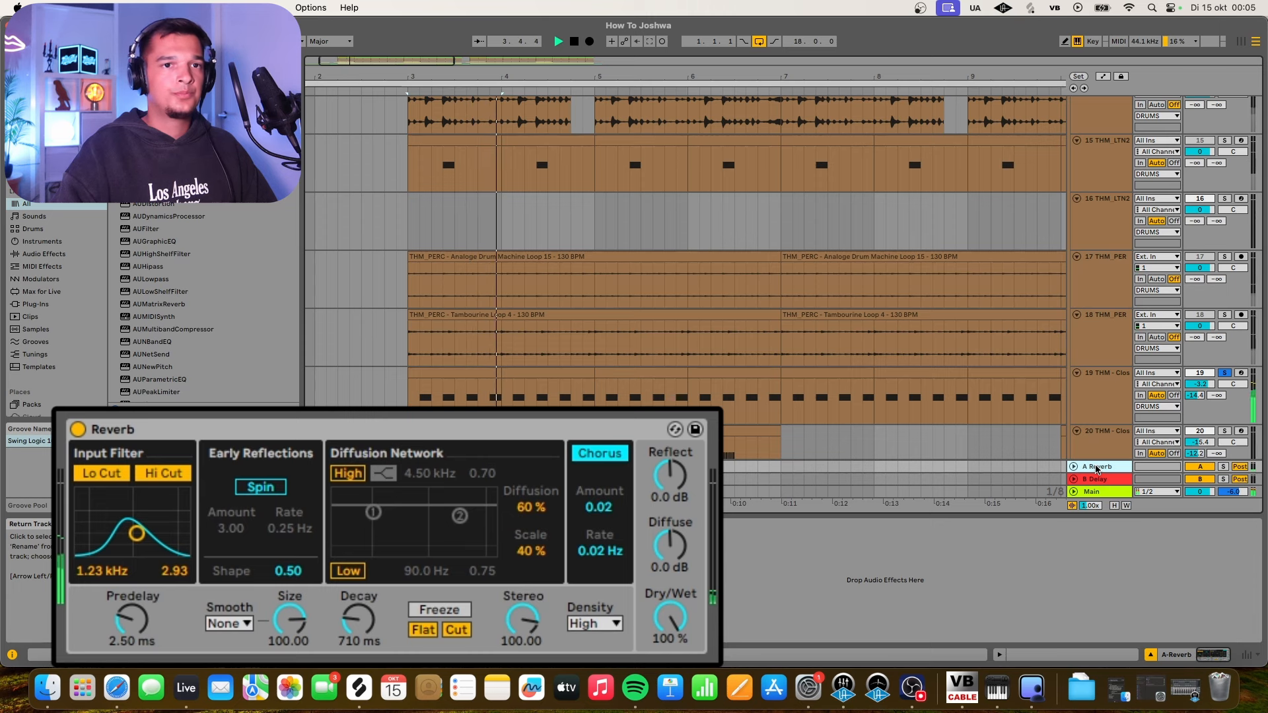
Solo the Top Loop 9 track in the DRUMS group.
{"action": "scroll", "coordinate": [1072, 402], "scroll_direction": "up", "scroll_amount": 10}
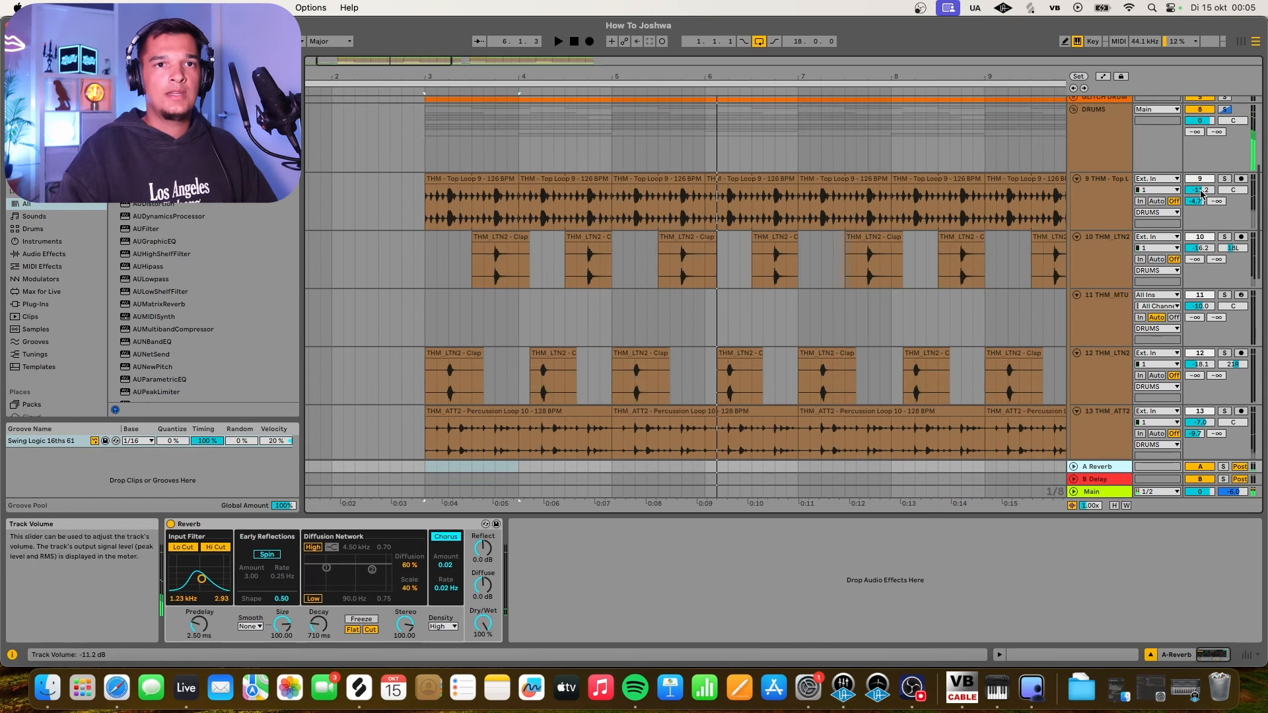
{"action": "left_click", "coordinate": [1224, 180]}
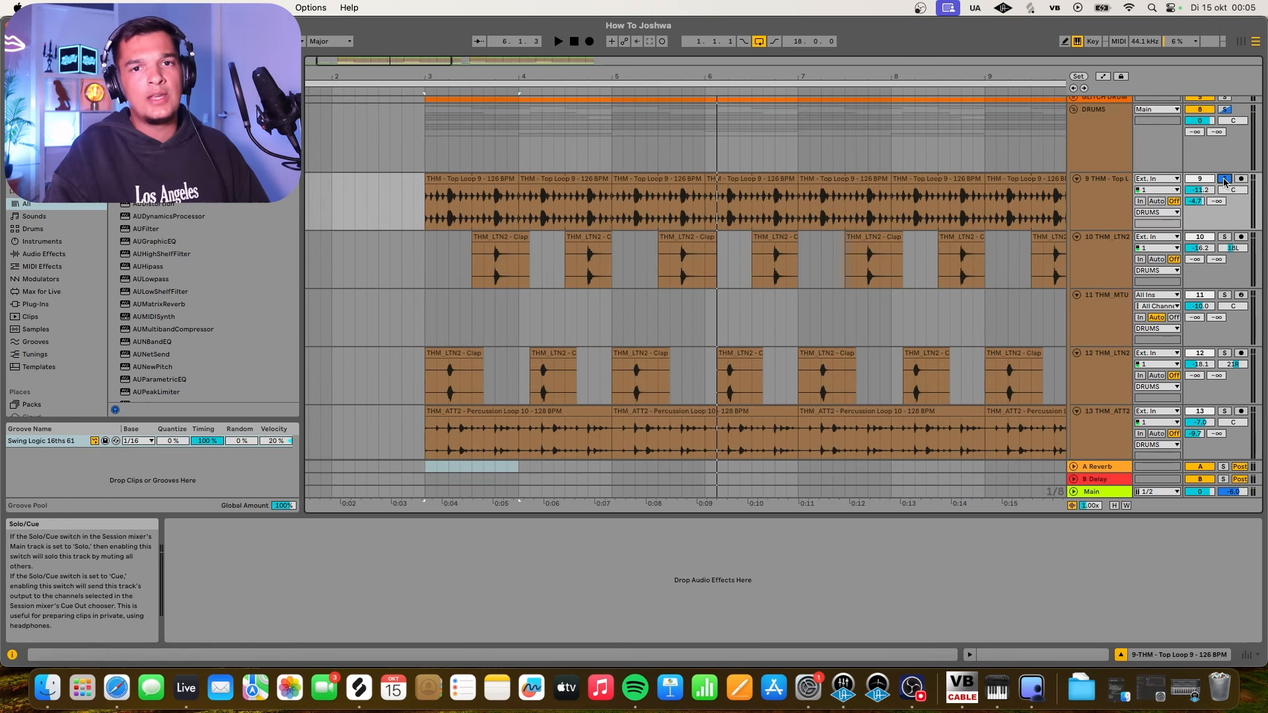
Solo the second Closed Hat 8 track (20) in the DRUMS group.
{"action": "scroll", "coordinate": [877, 285], "scroll_direction": "down", "scroll_amount": 10}
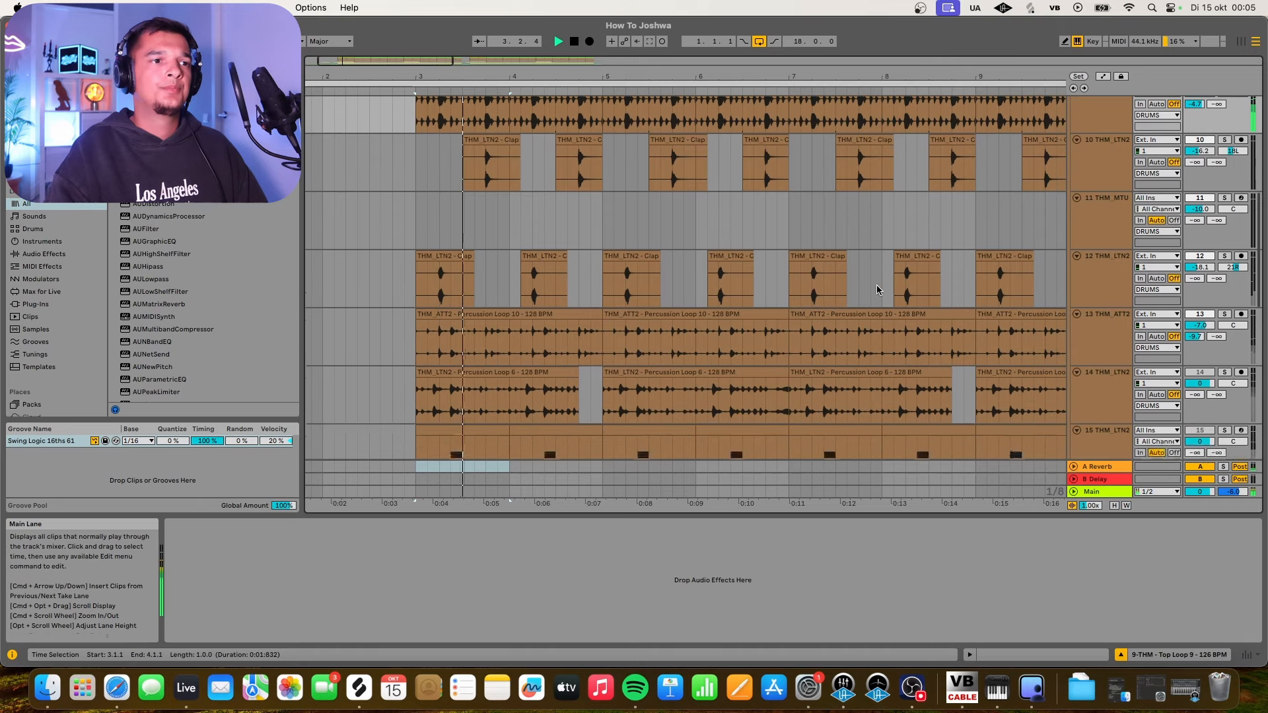
{"action": "scroll", "coordinate": [877, 286], "scroll_direction": "down", "scroll_amount": 5}
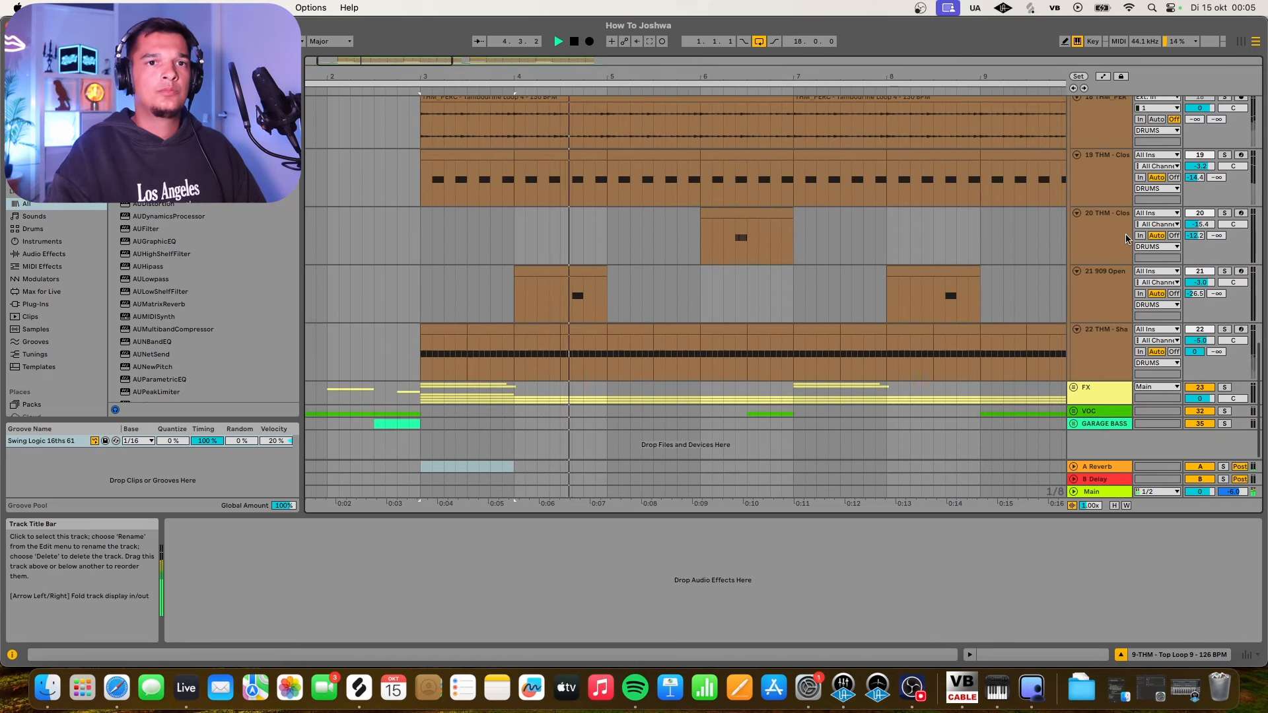
{"action": "left_click", "coordinate": [1224, 213]}
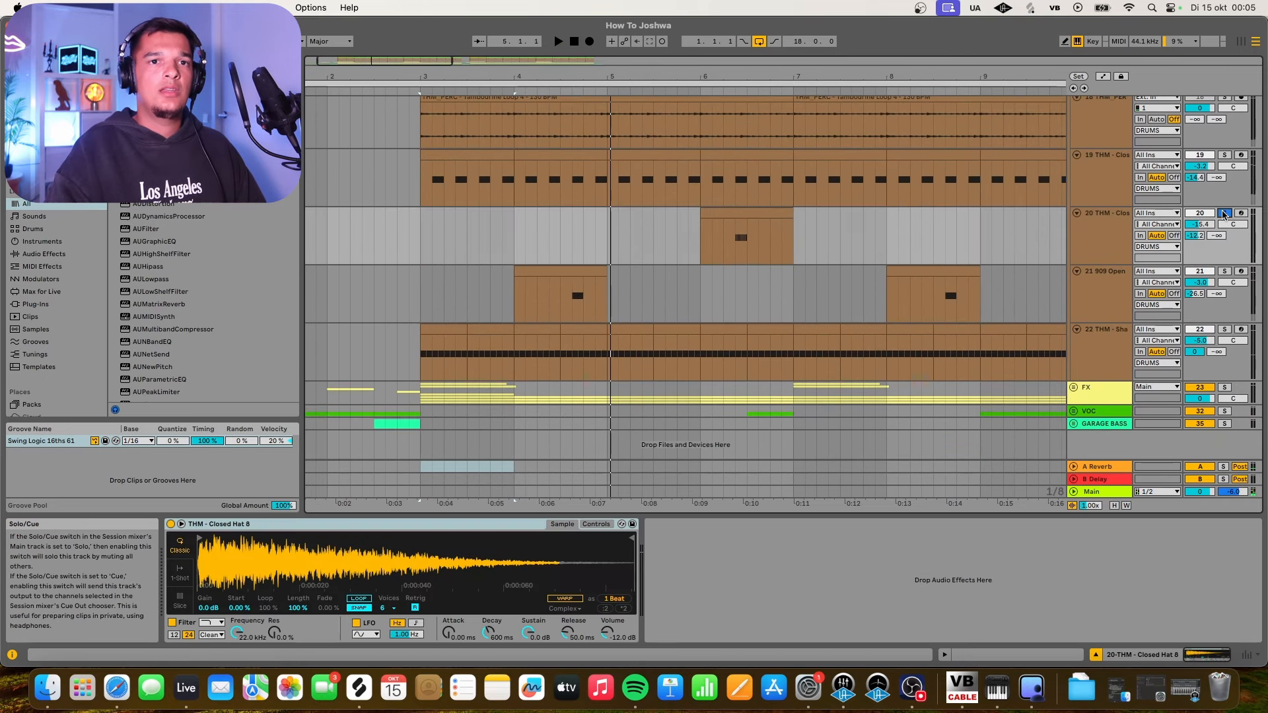
Audition the second Closed Hat 8 (20) and 909 Open (21) tracks soloed together from bar 3.
{"action": "left_click", "coordinate": [1226, 273]}
{"action": "left_click", "coordinate": [1224, 214]}
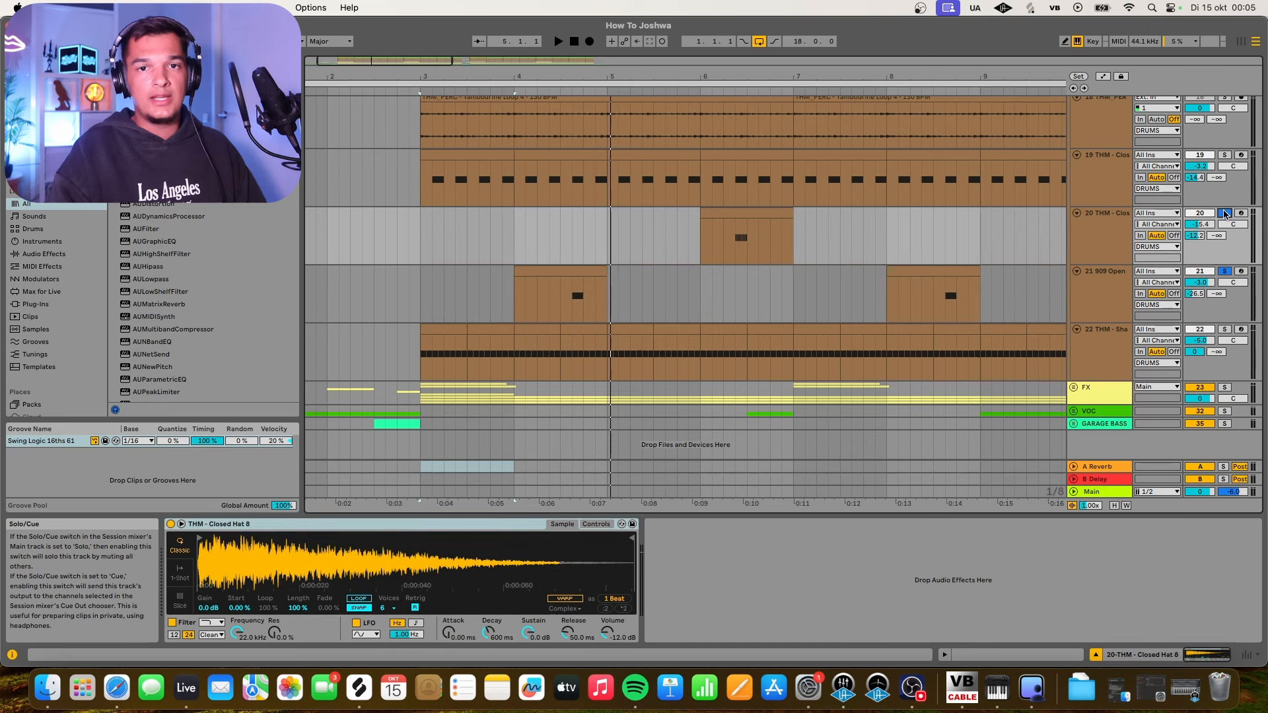
{"action": "left_click", "coordinate": [423, 243]}
{"action": "key", "text": "space"}
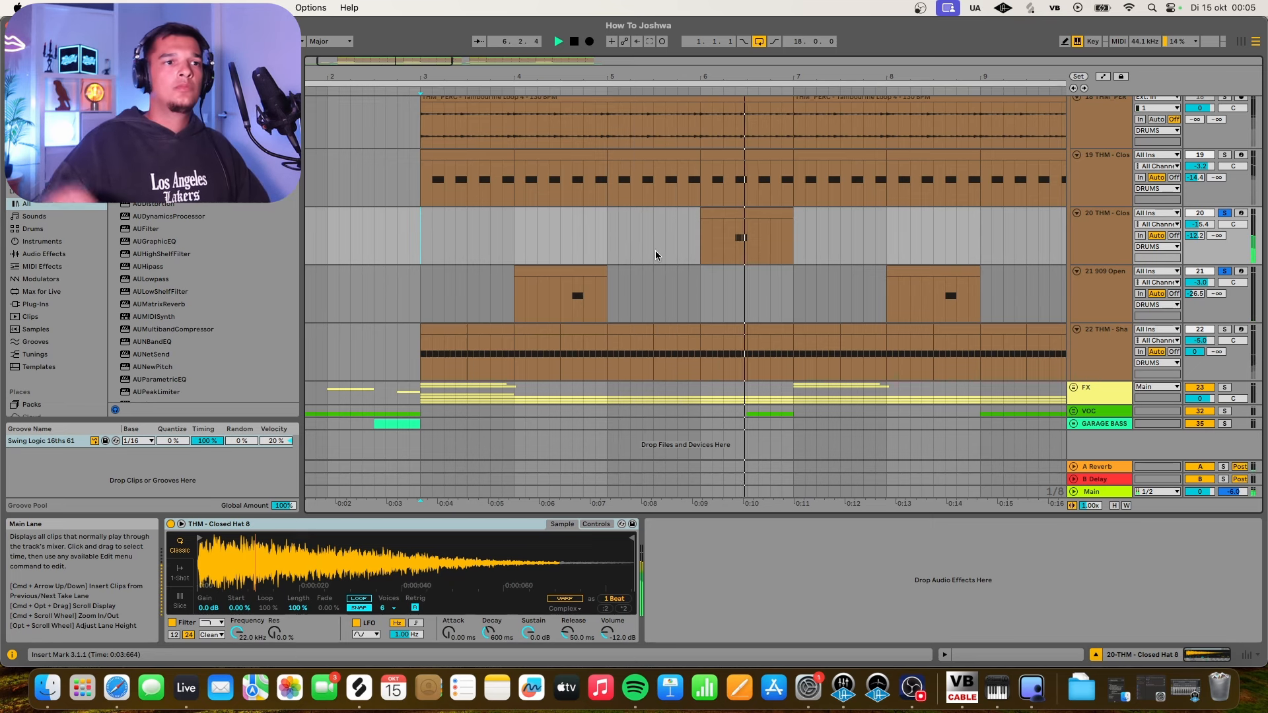
{"action": "key", "text": "space"}
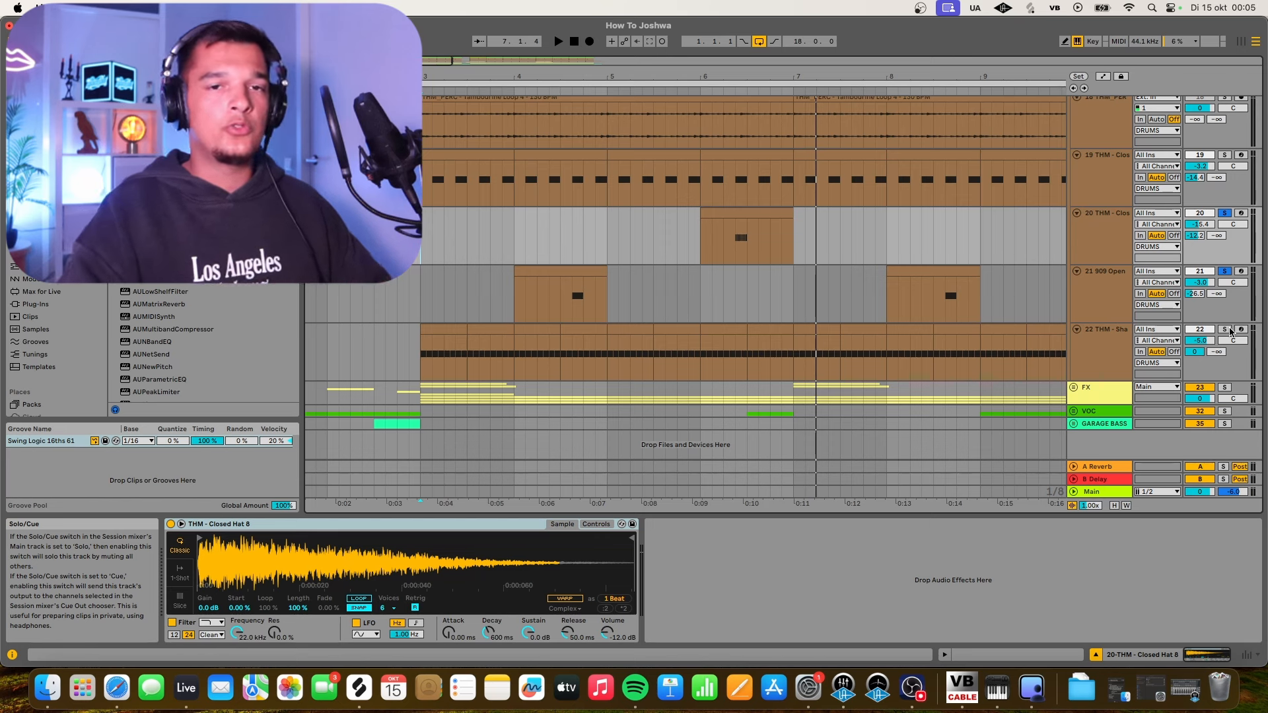
Audition the Shaker 5 track (22) soloed and inspect its sampler and Auto Pan devices.
{"action": "left_click", "coordinate": [1225, 330]}
{"action": "key", "text": "space"}
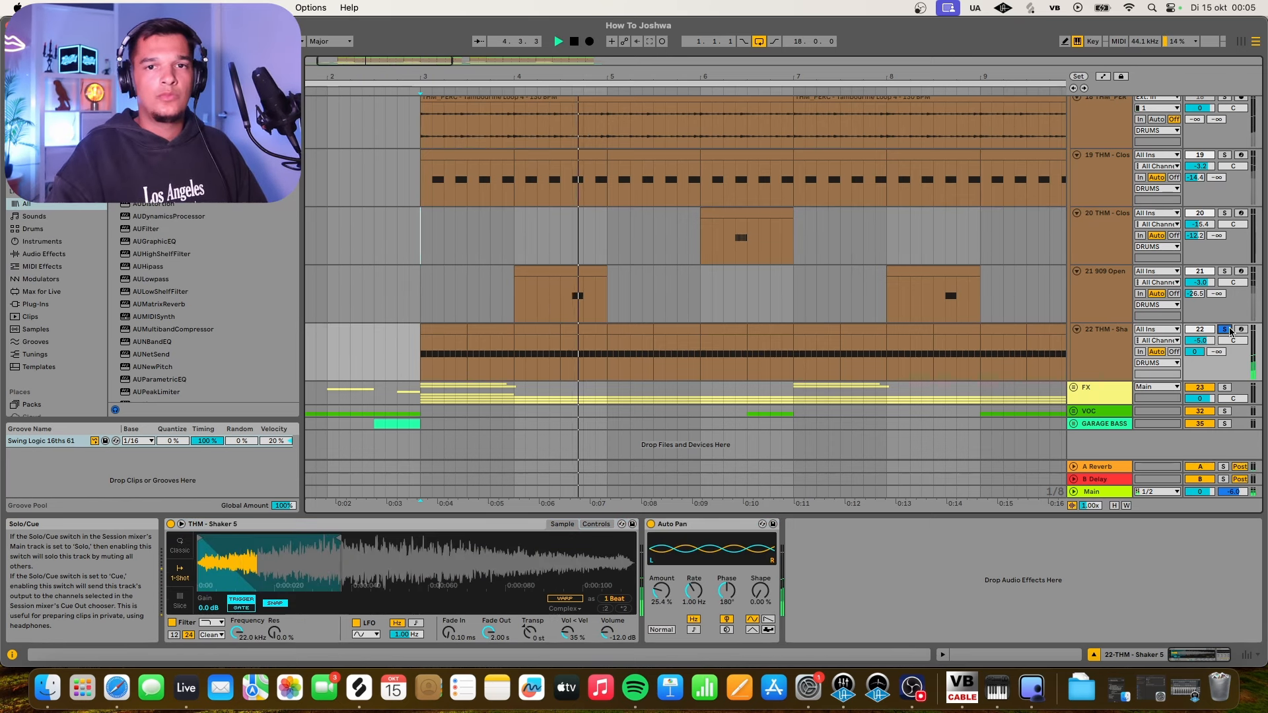
{"action": "key", "text": "space"}
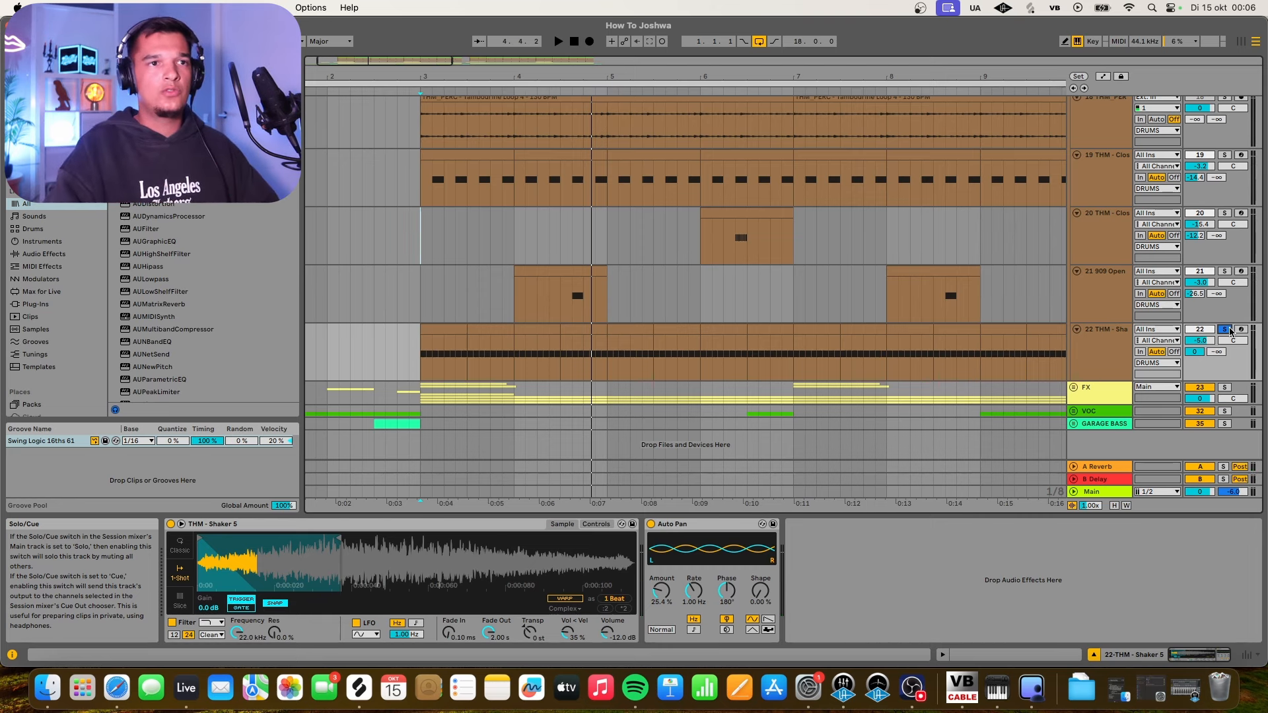
Audition the whole DRUMS group soloed and inspect its Mix Gel and Glue Compressor devices.
{"action": "scroll", "coordinate": [1230, 331], "scroll_direction": "up", "scroll_amount": 10}
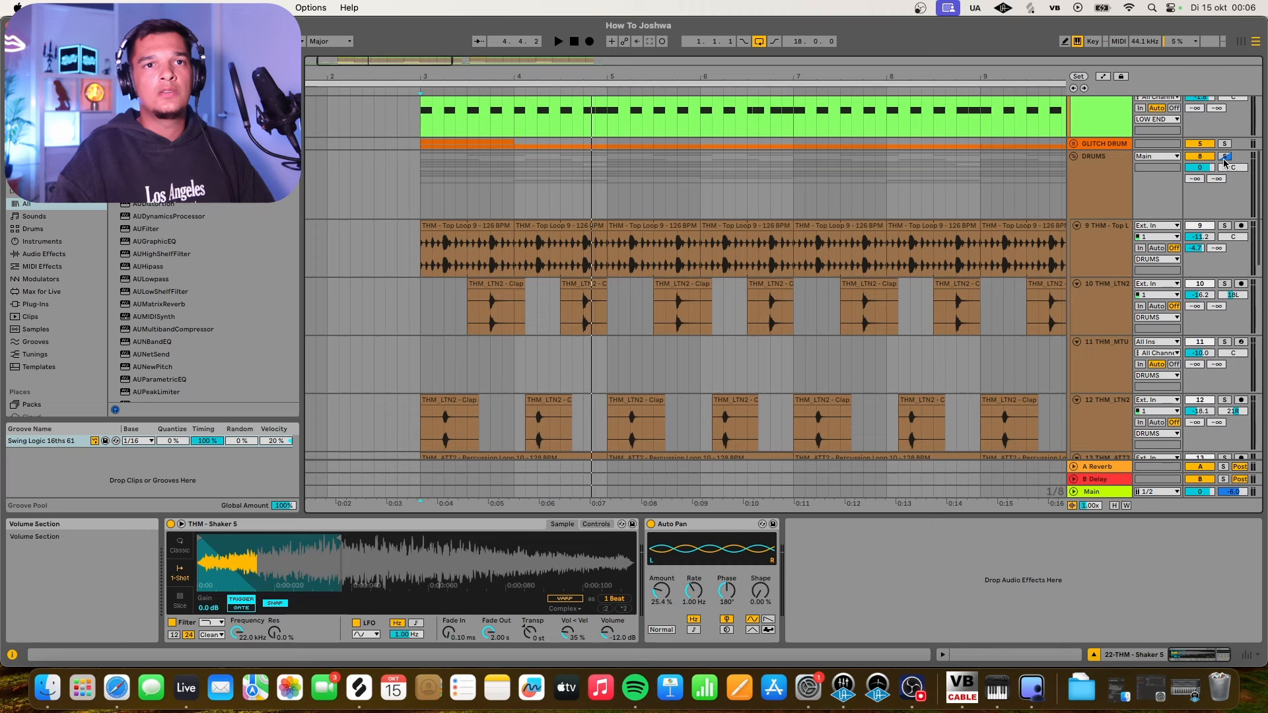
{"action": "left_click", "coordinate": [1224, 157]}
{"action": "key", "text": "space"}
Add the LOW END group to the soloed DRUMS group, fold it, and audition both together.
{"action": "scroll", "coordinate": [1072, 156], "scroll_direction": "up", "scroll_amount": 5}
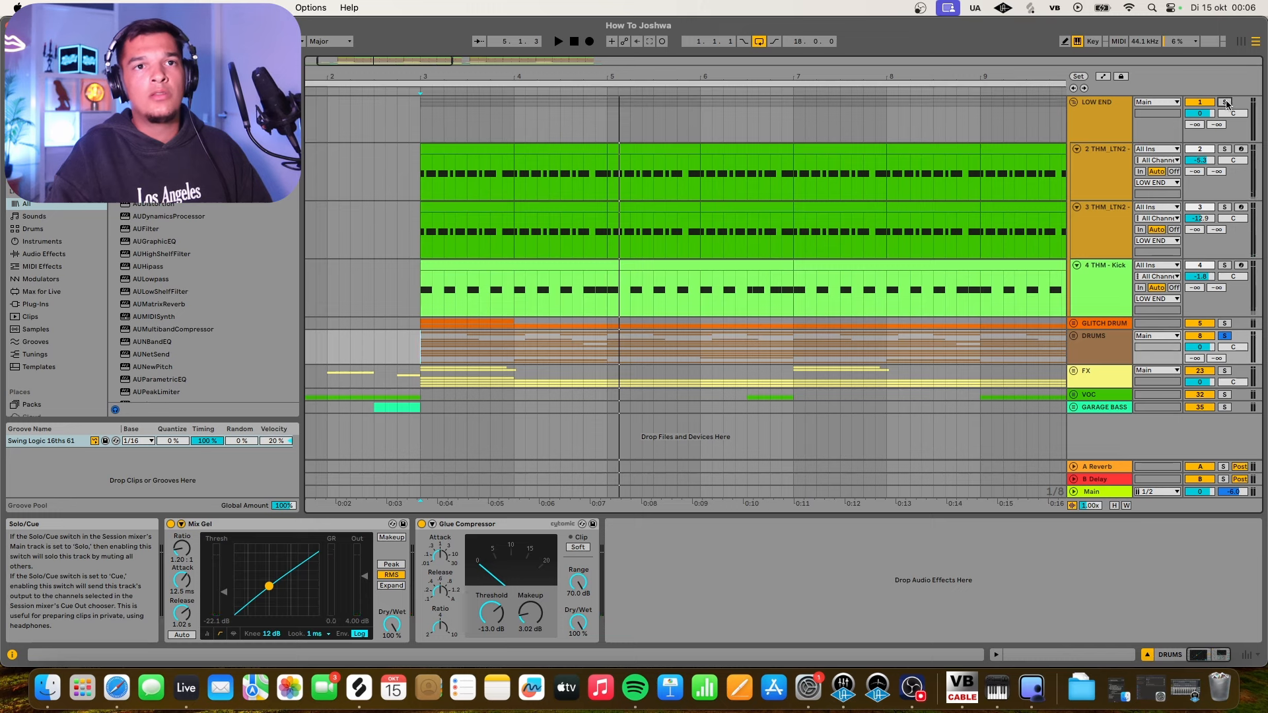
{"action": "left_click", "coordinate": [1225, 103]}
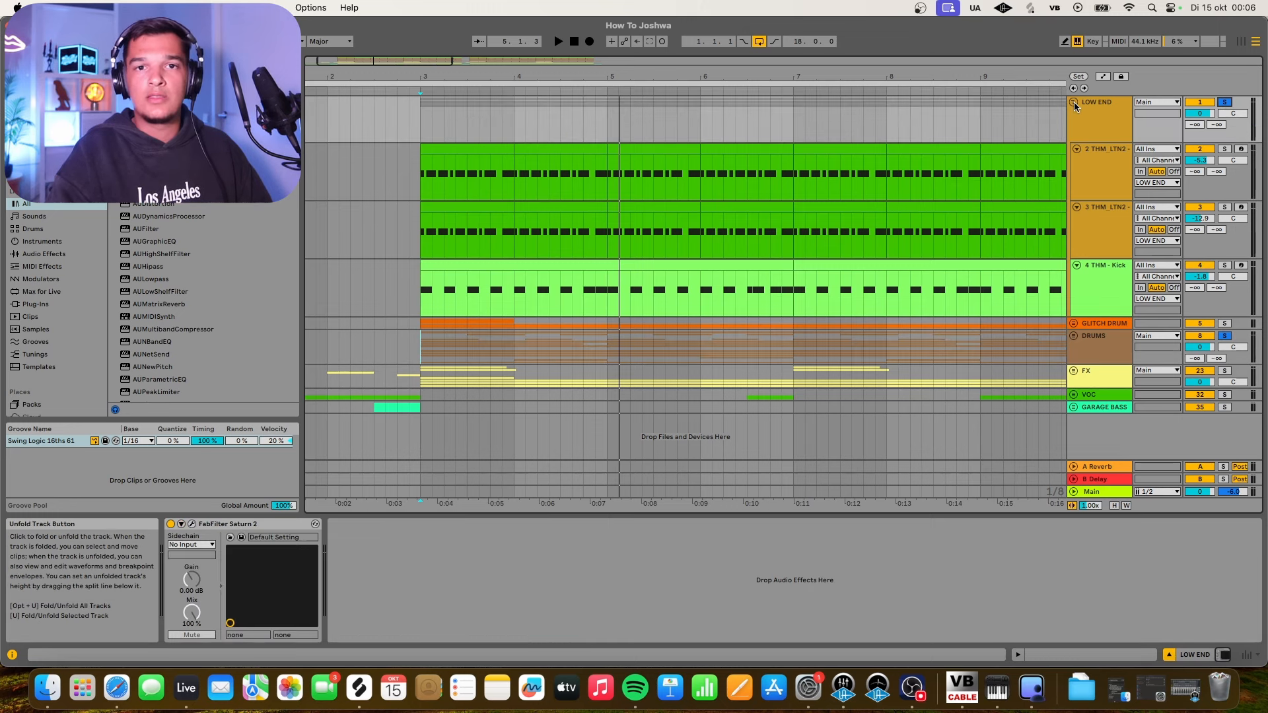
{"action": "left_click", "coordinate": [1075, 103]}
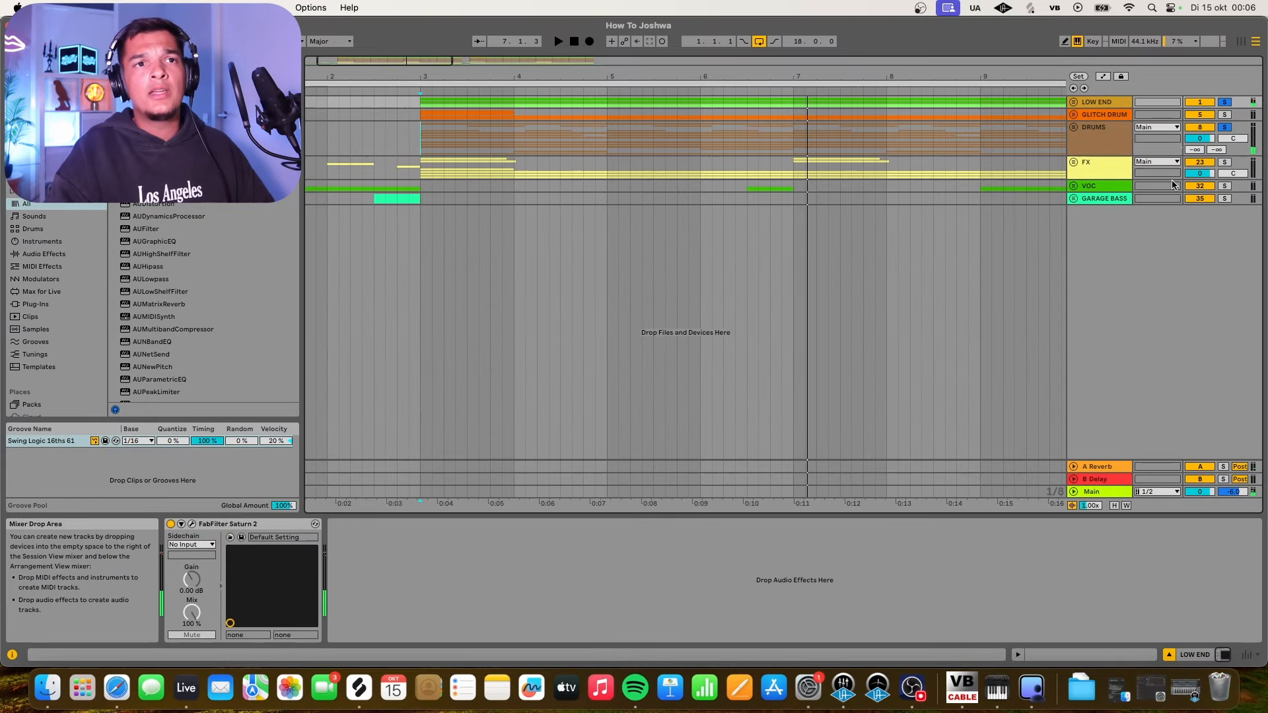
Unfold the soloed GLITCH DRUMS group, inspect its two Top Loop 9 tracks, audition it with LOW END and DRUMS, and fold it again.
{"action": "left_click", "coordinate": [1224, 115]}
{"action": "left_click", "coordinate": [1073, 116]}
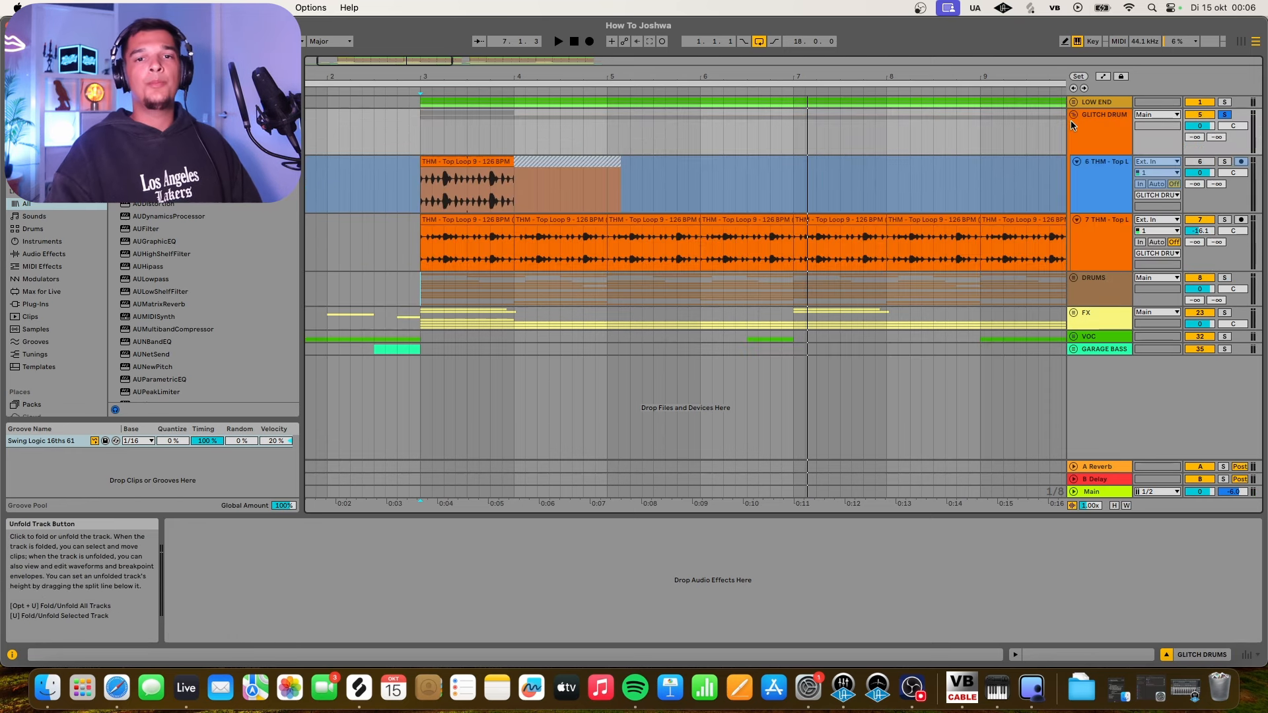
{"action": "left_click", "coordinate": [1088, 172]}
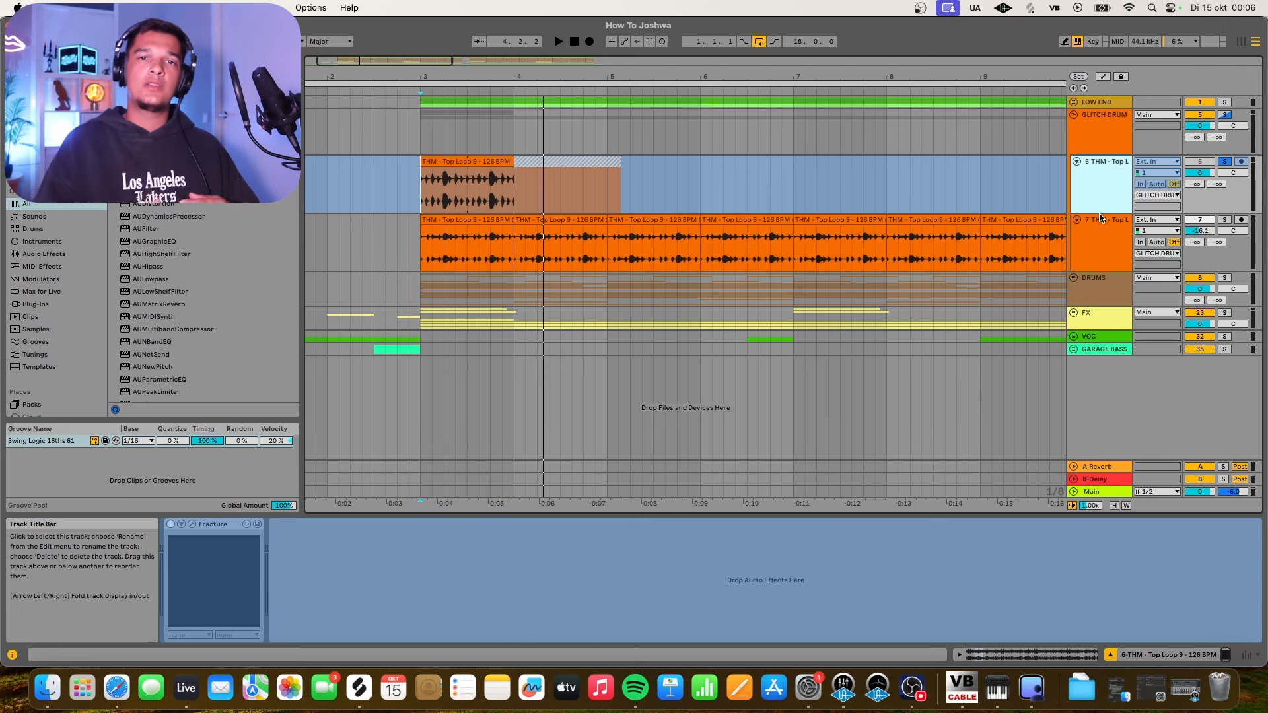
{"action": "left_click", "coordinate": [1100, 219]}
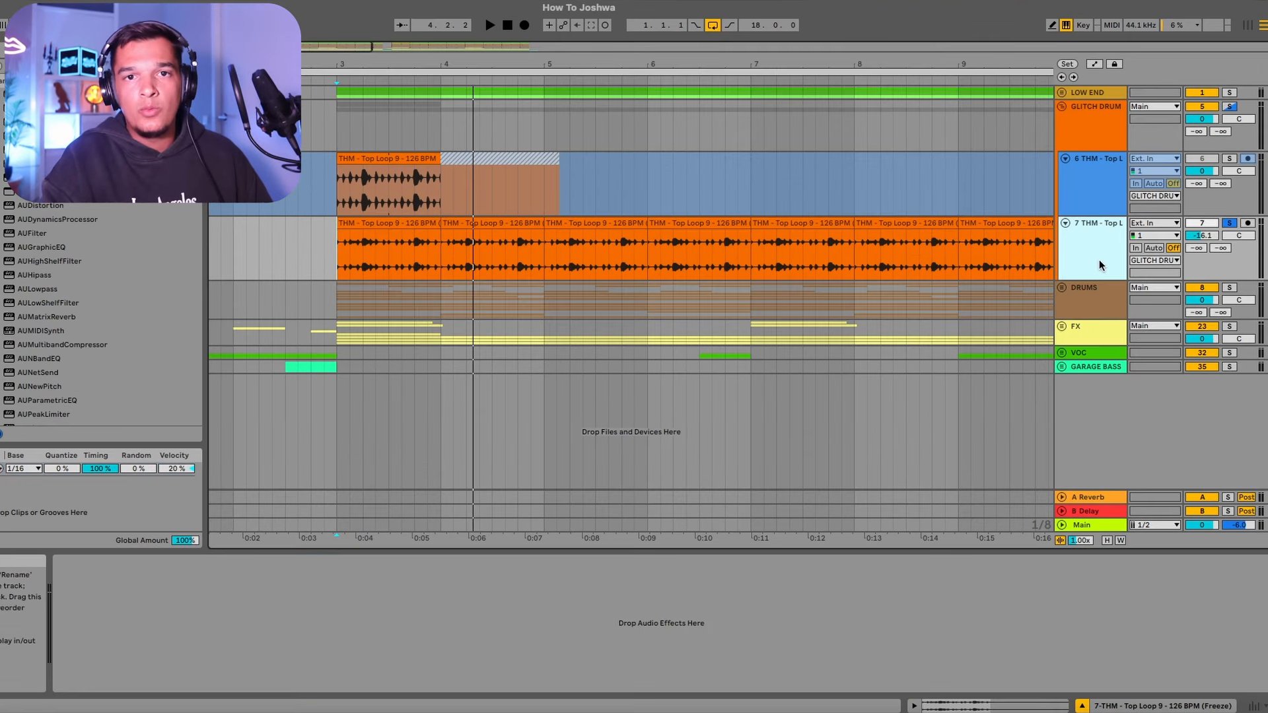
{"action": "key", "text": "space"}
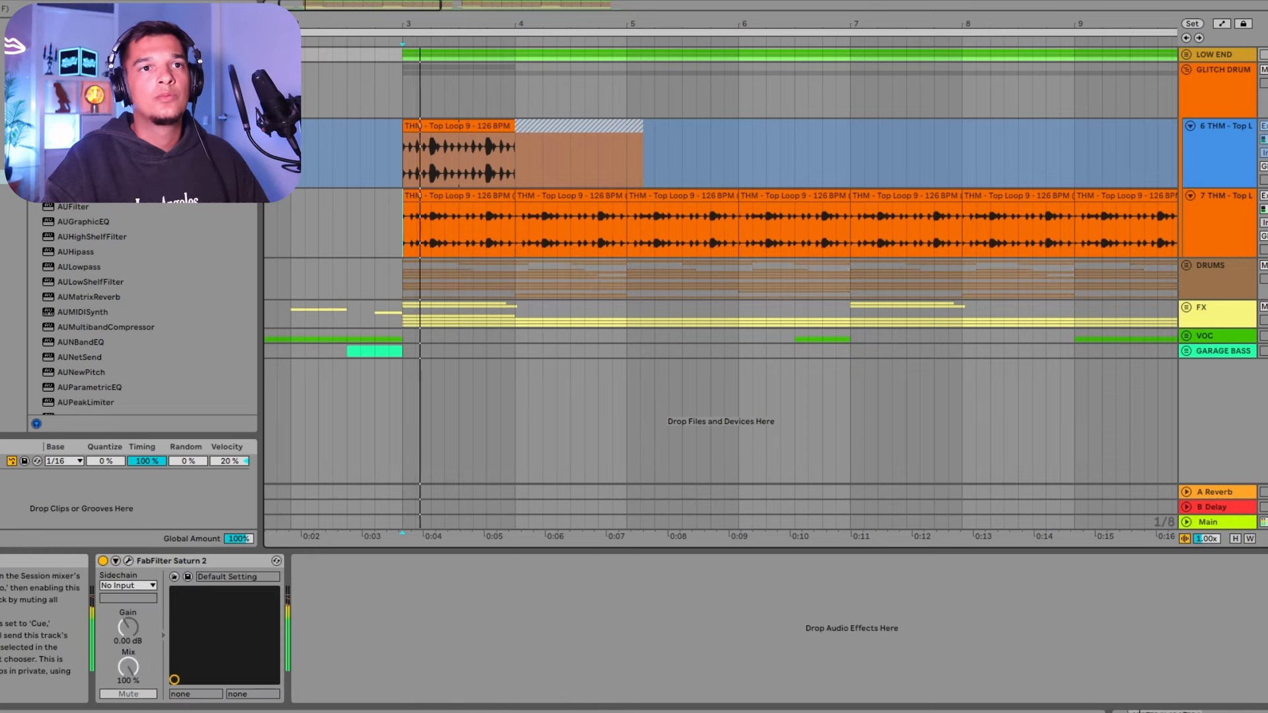
{"action": "left_click", "coordinate": [1185, 70]}
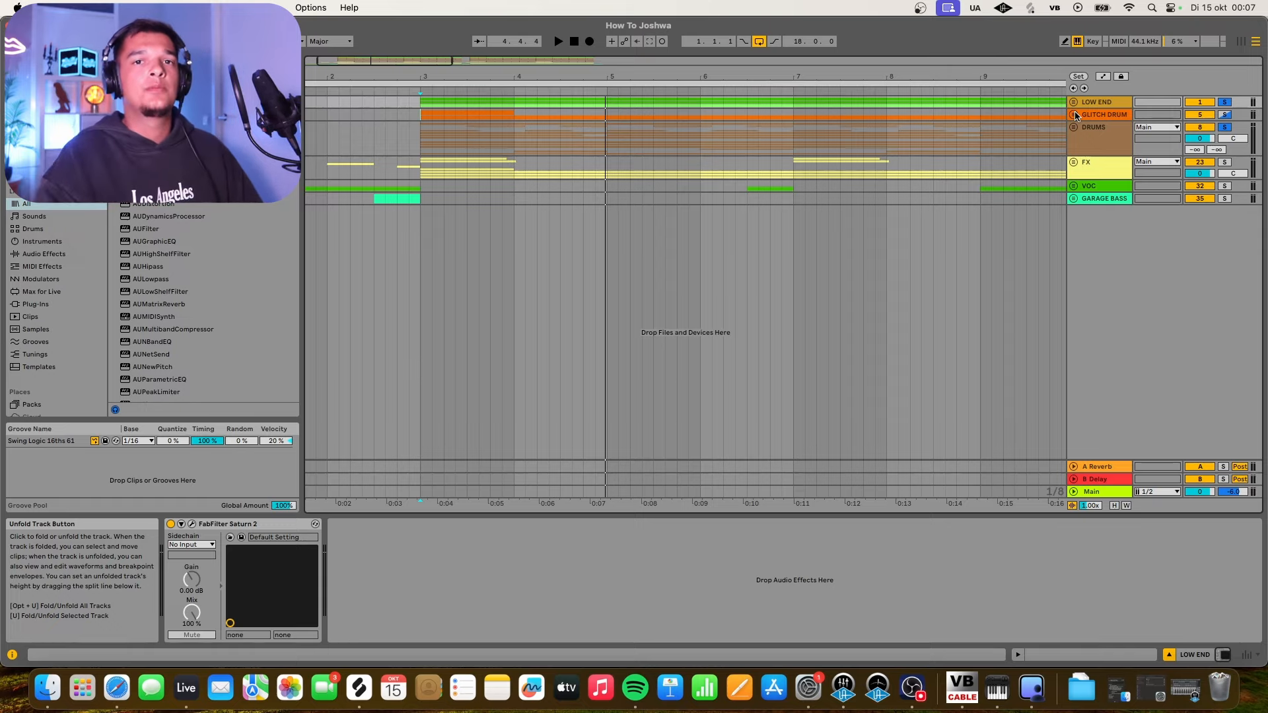
Solo the FX group and audition it from bar 2 while examining the clips on its tracks.
{"action": "left_click", "coordinate": [1225, 163]}
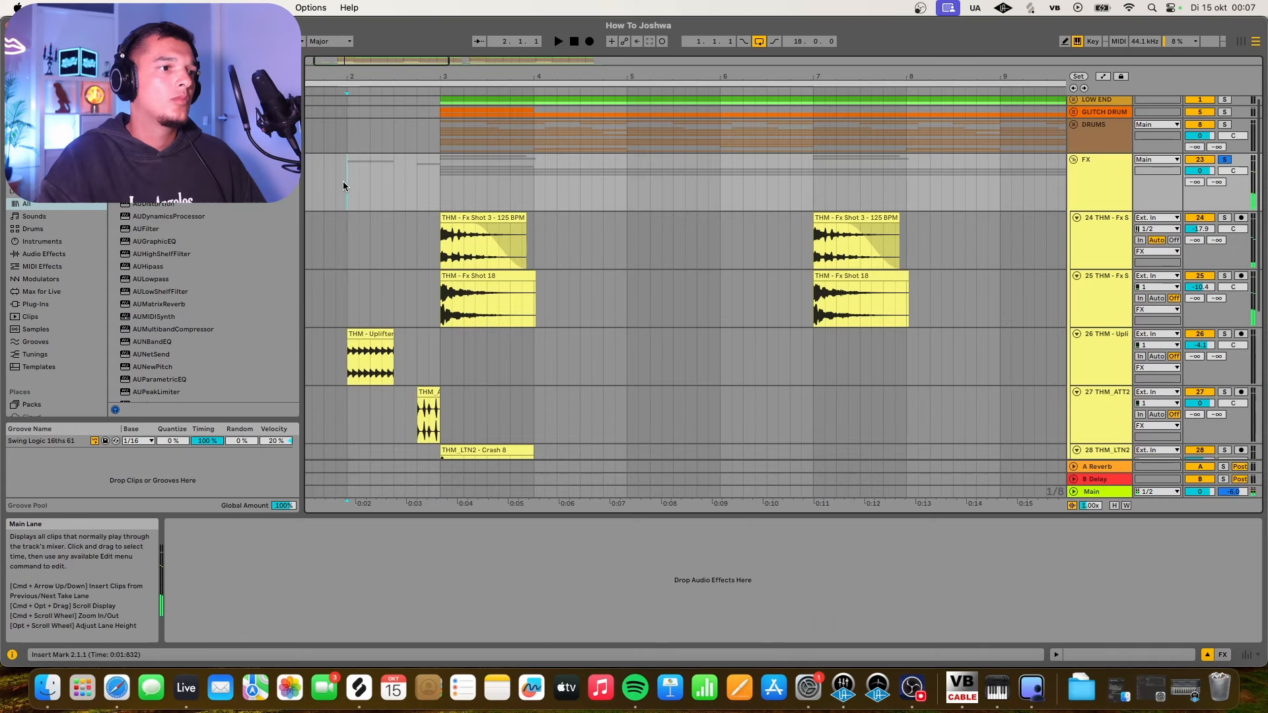
{"action": "scroll", "coordinate": [426, 301], "scroll_direction": "down", "scroll_amount": 5}
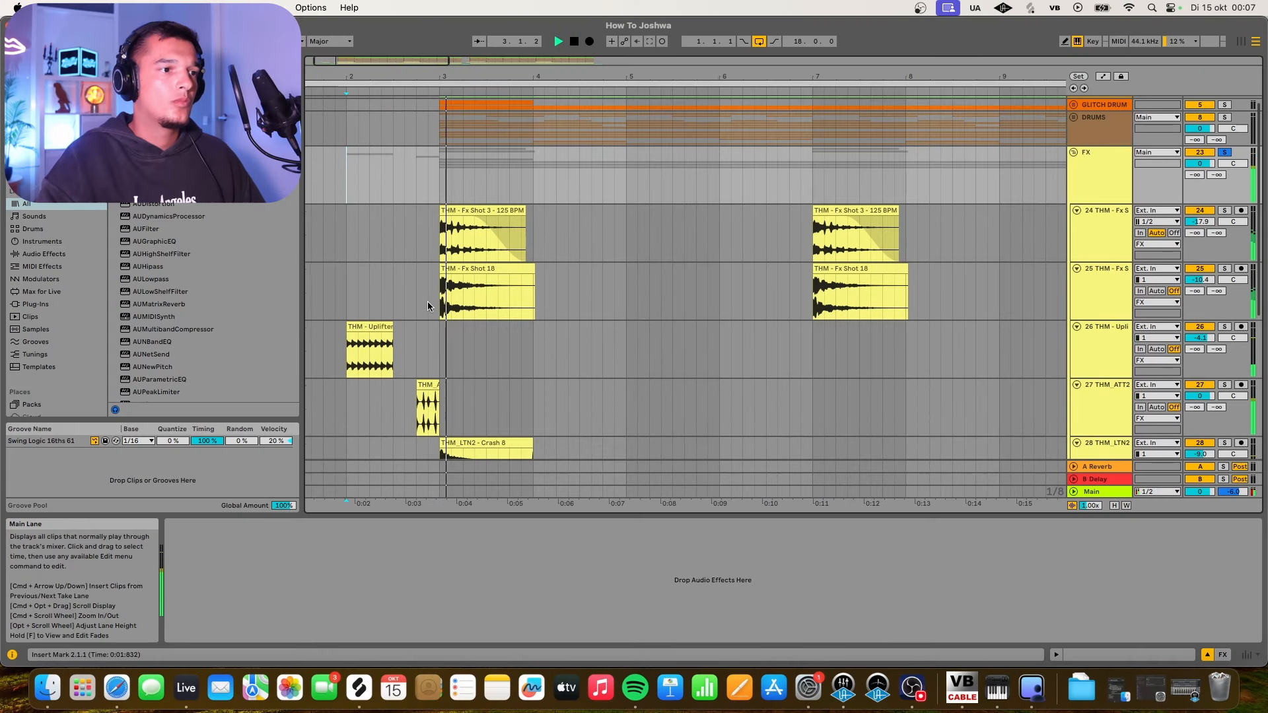
{"action": "scroll", "coordinate": [428, 302], "scroll_direction": "down", "scroll_amount": 1}
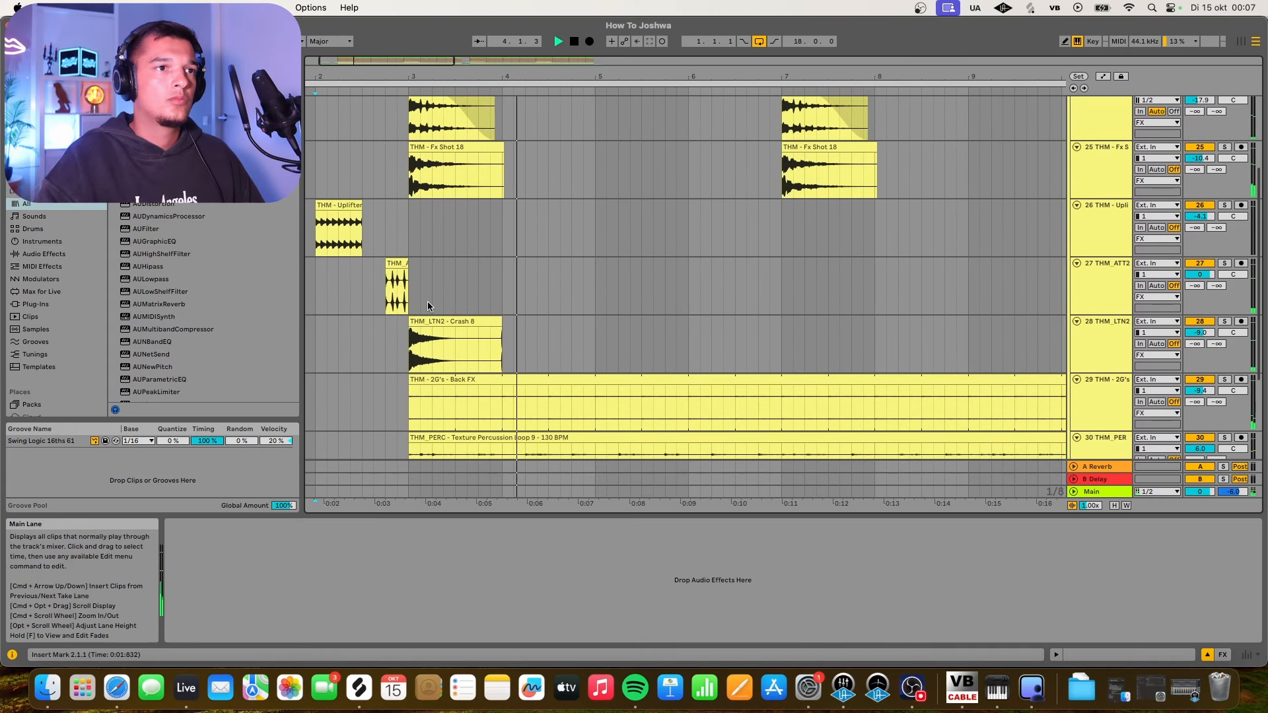
{"action": "scroll", "coordinate": [428, 303], "scroll_direction": "up", "scroll_amount": 1}
{"action": "scroll", "coordinate": [427, 301], "scroll_direction": "down", "scroll_amount": 5}
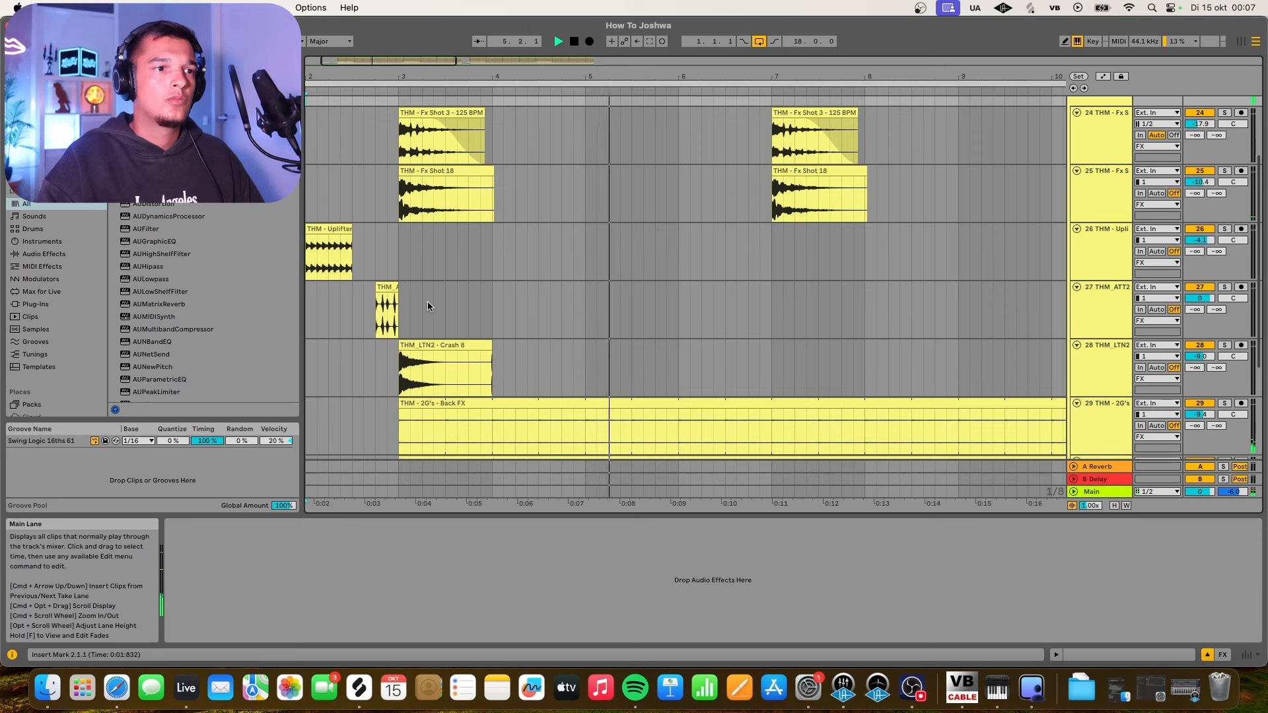
{"action": "scroll", "coordinate": [426, 305], "scroll_direction": "down", "scroll_amount": 1}
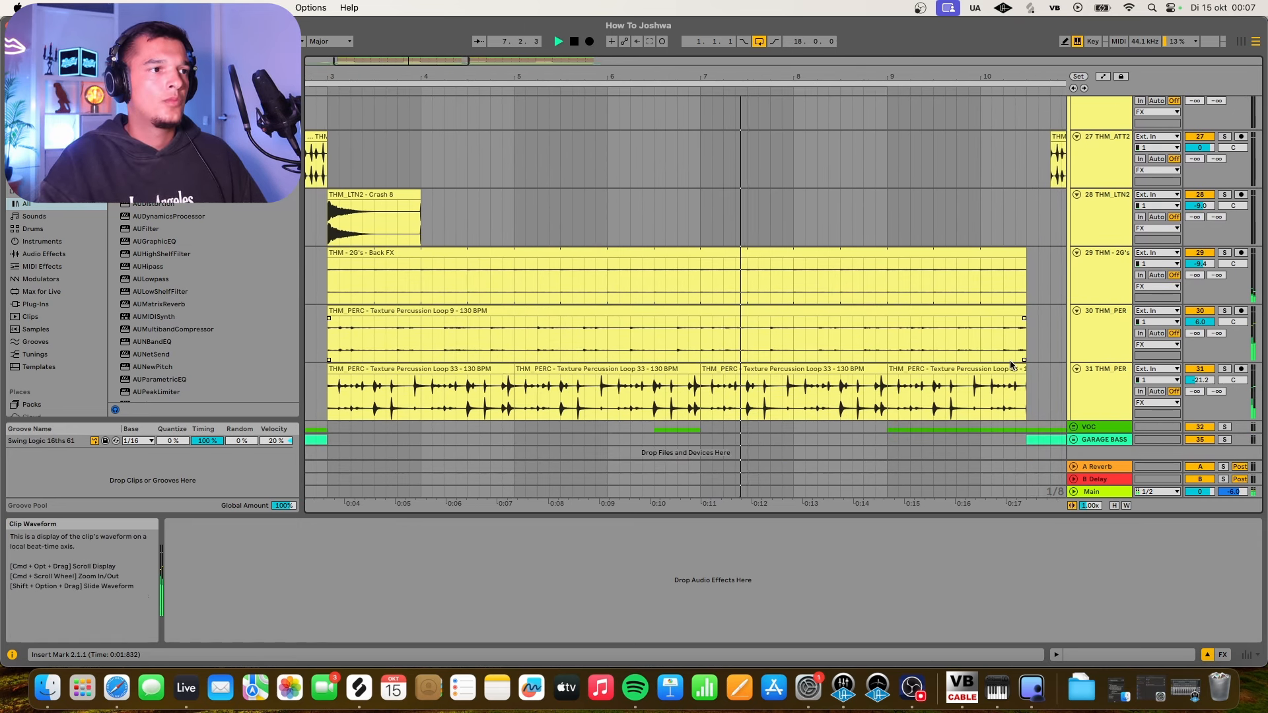
{"action": "scroll", "coordinate": [1012, 362], "scroll_direction": "up", "scroll_amount": 1}
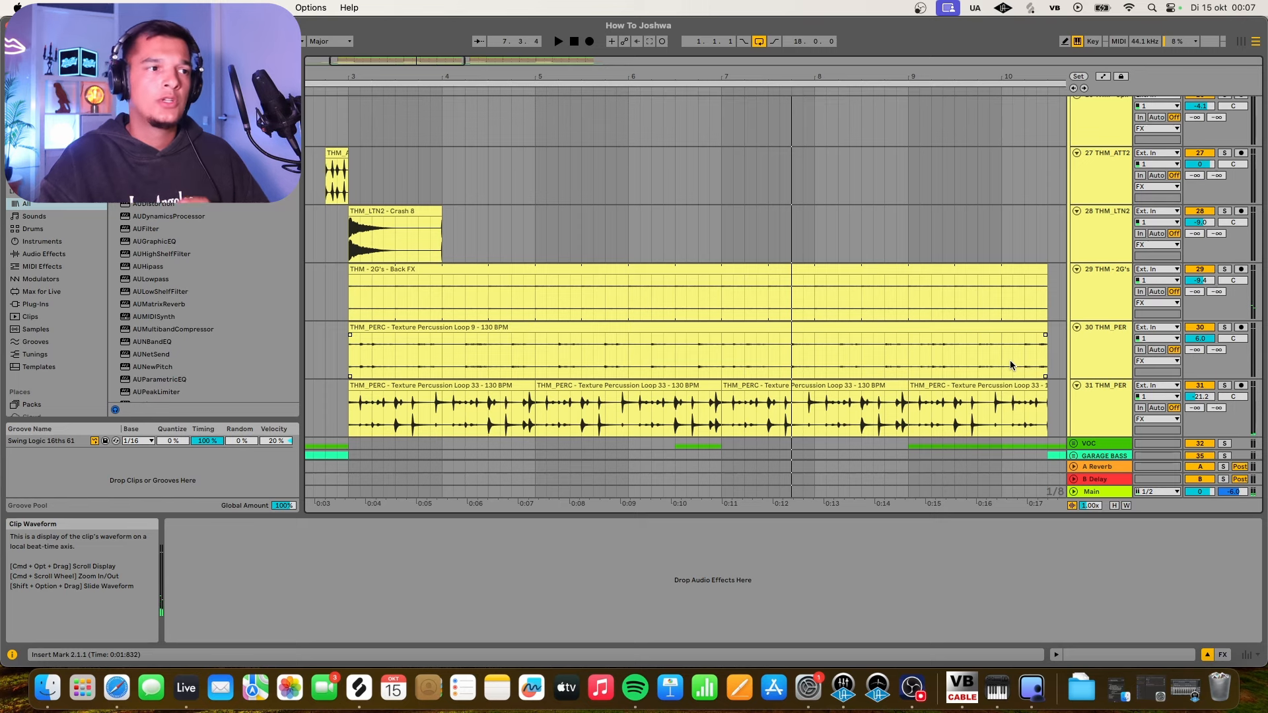
Audition the Fx Shot 18 track (25) soloed from bar 7, inspect its Echo device, and fold the FX group.
{"action": "scroll", "coordinate": [853, 296], "scroll_direction": "up", "scroll_amount": 5}
{"action": "scroll", "coordinate": [853, 296], "scroll_direction": "left", "scroll_amount": 2}
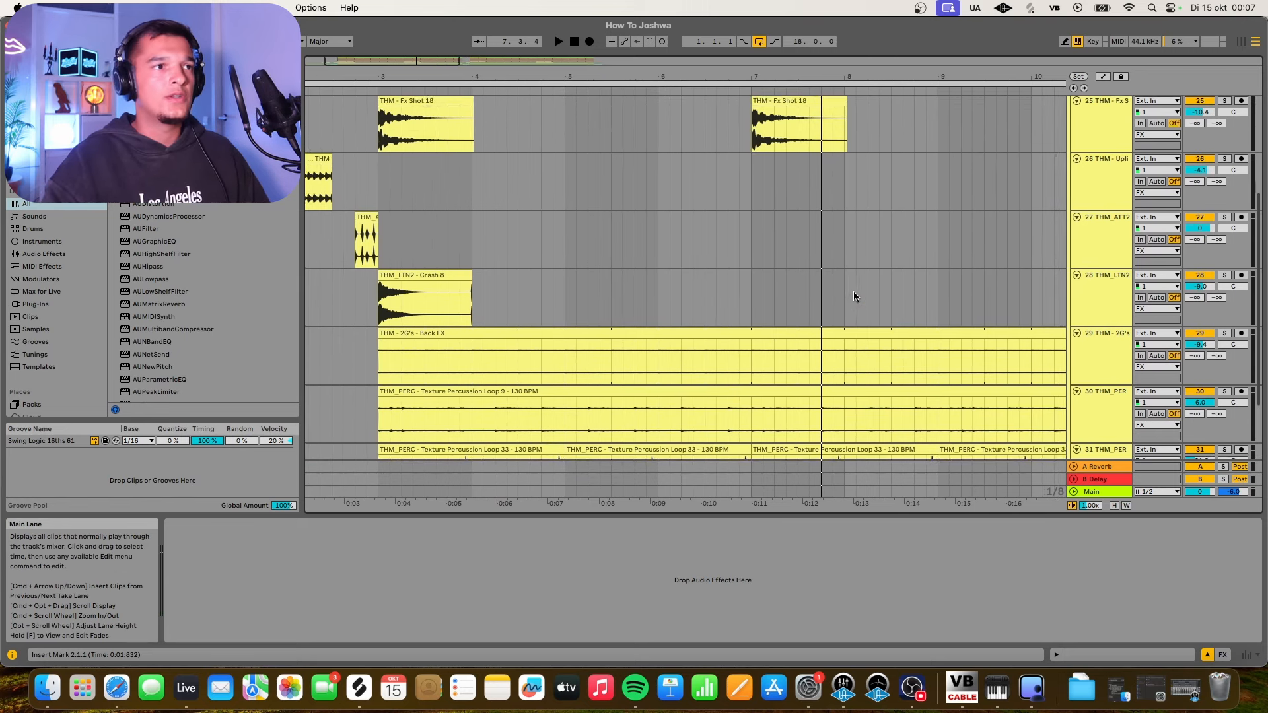
{"action": "left_click", "coordinate": [797, 233]}
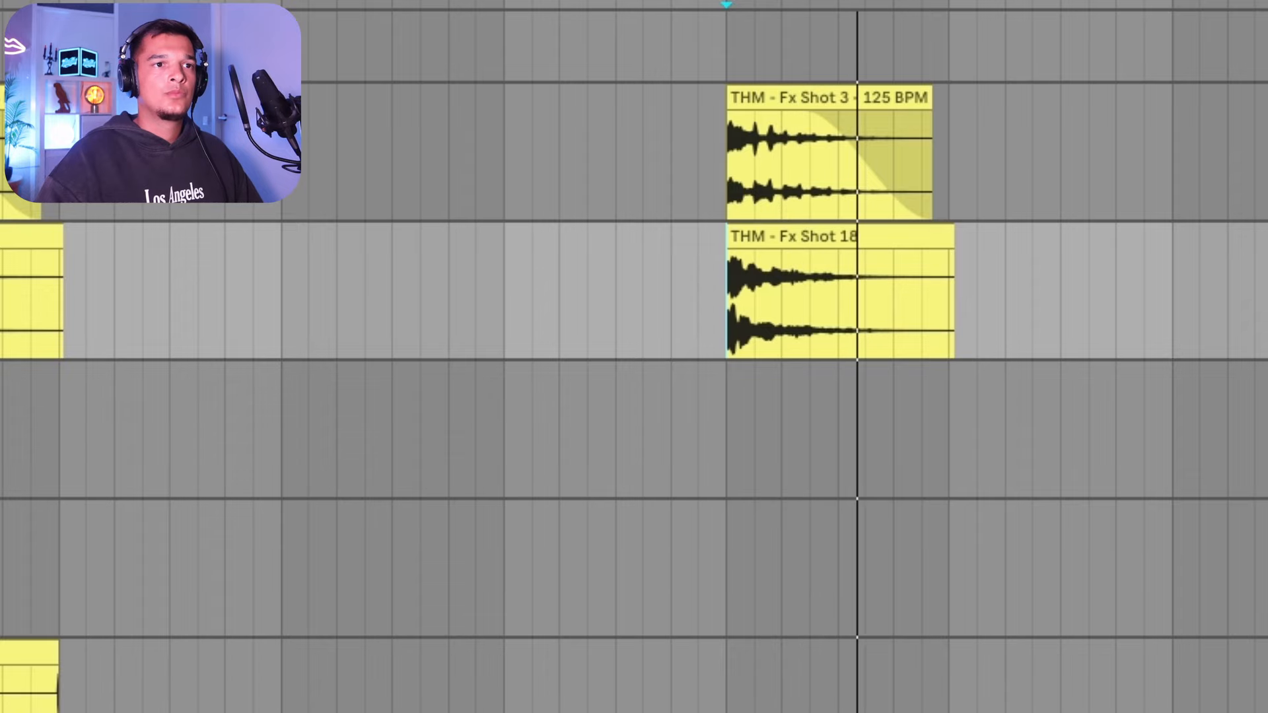
{"action": "key", "text": "space"}
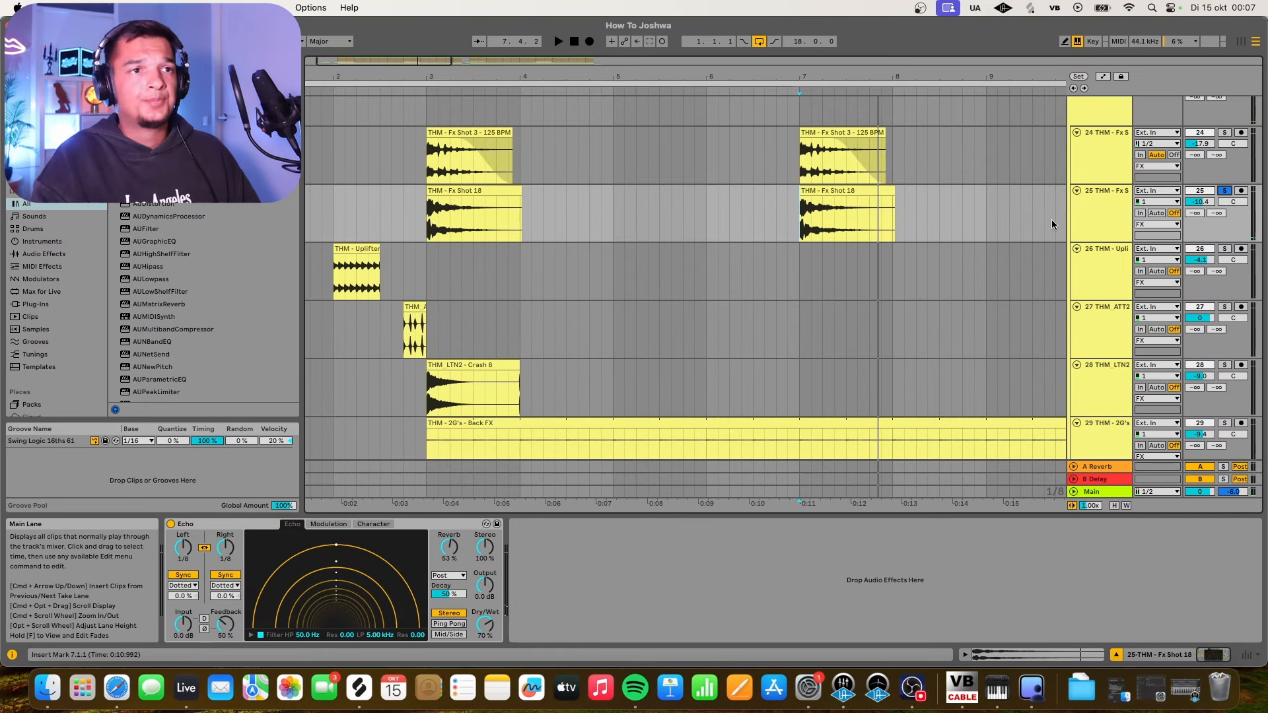
{"action": "scroll", "coordinate": [1051, 220], "scroll_direction": "up", "scroll_amount": 3}
{"action": "left_click", "coordinate": [1071, 138]}
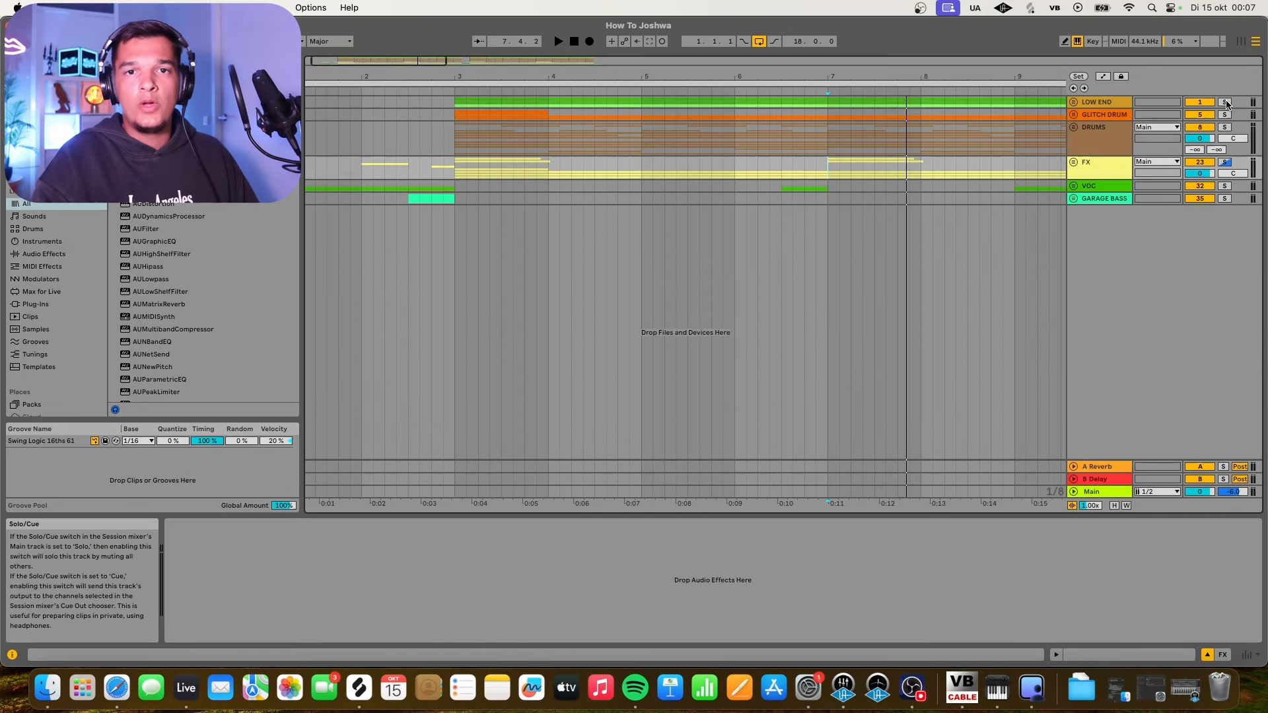
Audition the LOW END, GLITCH DRUMS, DRUMS and FX groups soloed together from bar 2, following the FX clips, and fold the FX group.
{"action": "left_click", "coordinate": [1226, 102]}
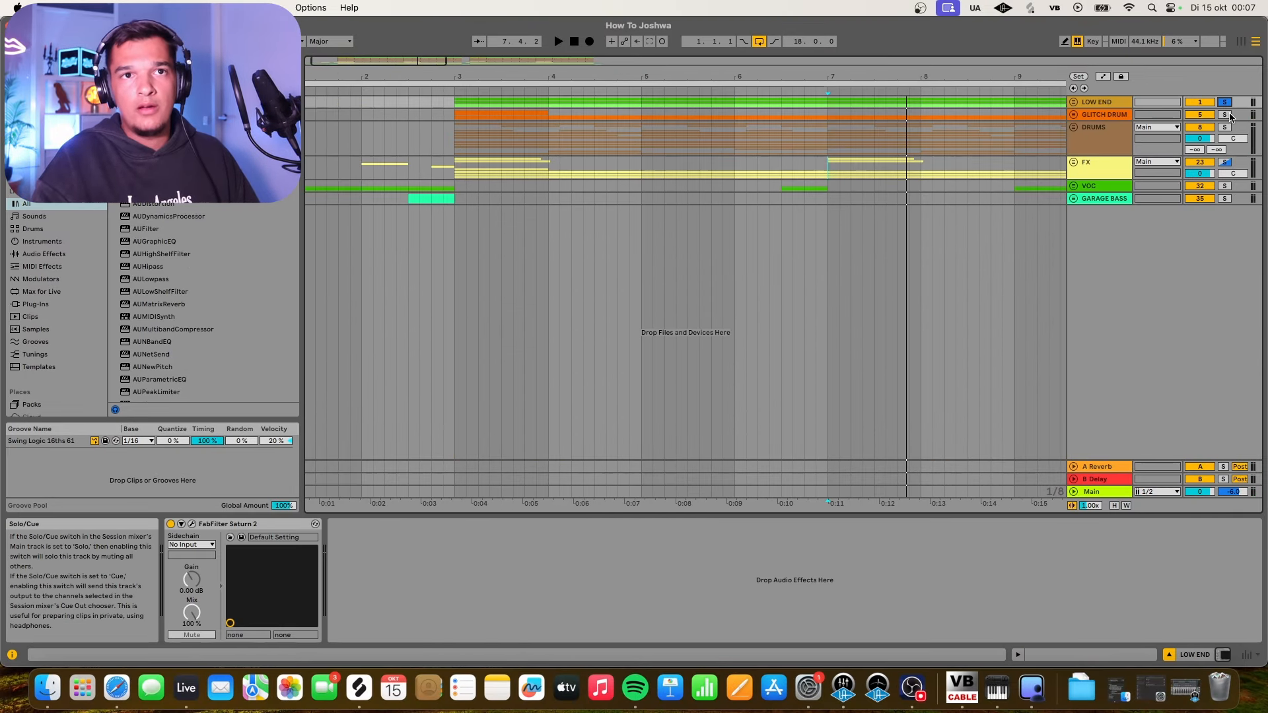
{"action": "left_click", "coordinate": [1225, 115]}
{"action": "left_click", "coordinate": [1225, 126]}
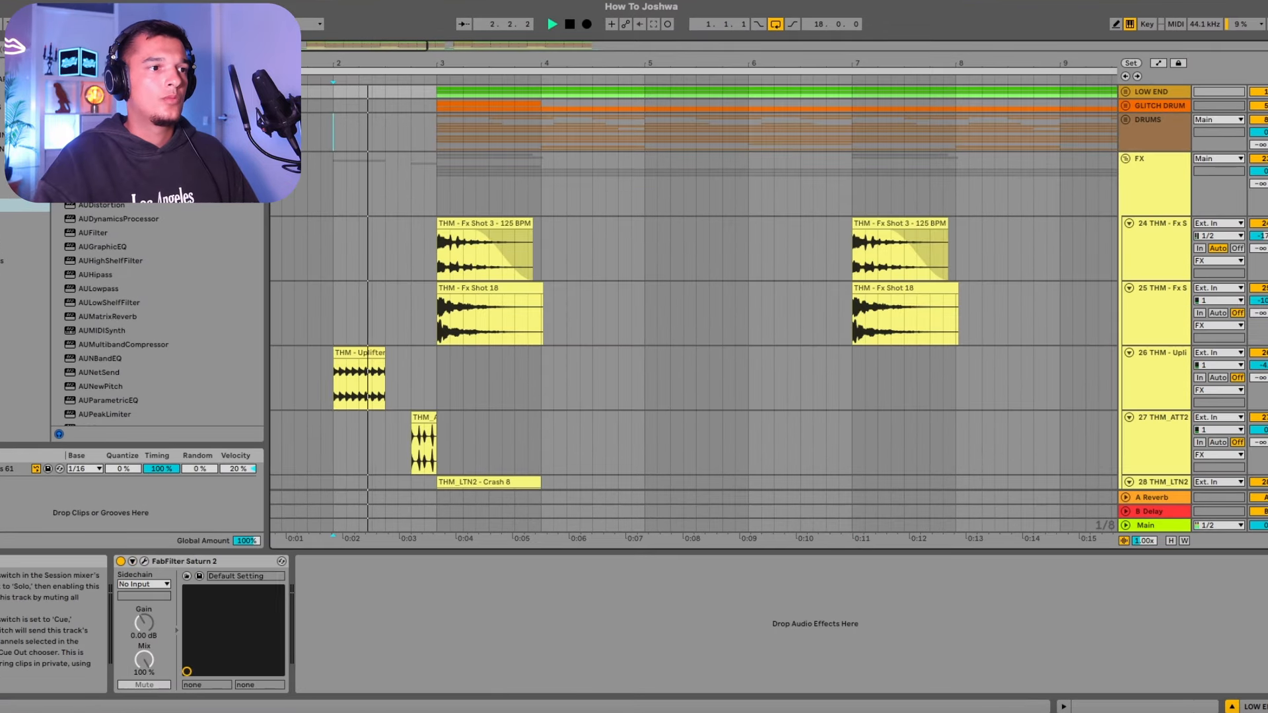
{"action": "scroll", "coordinate": [861, 264], "scroll_direction": "down", "scroll_amount": 3}
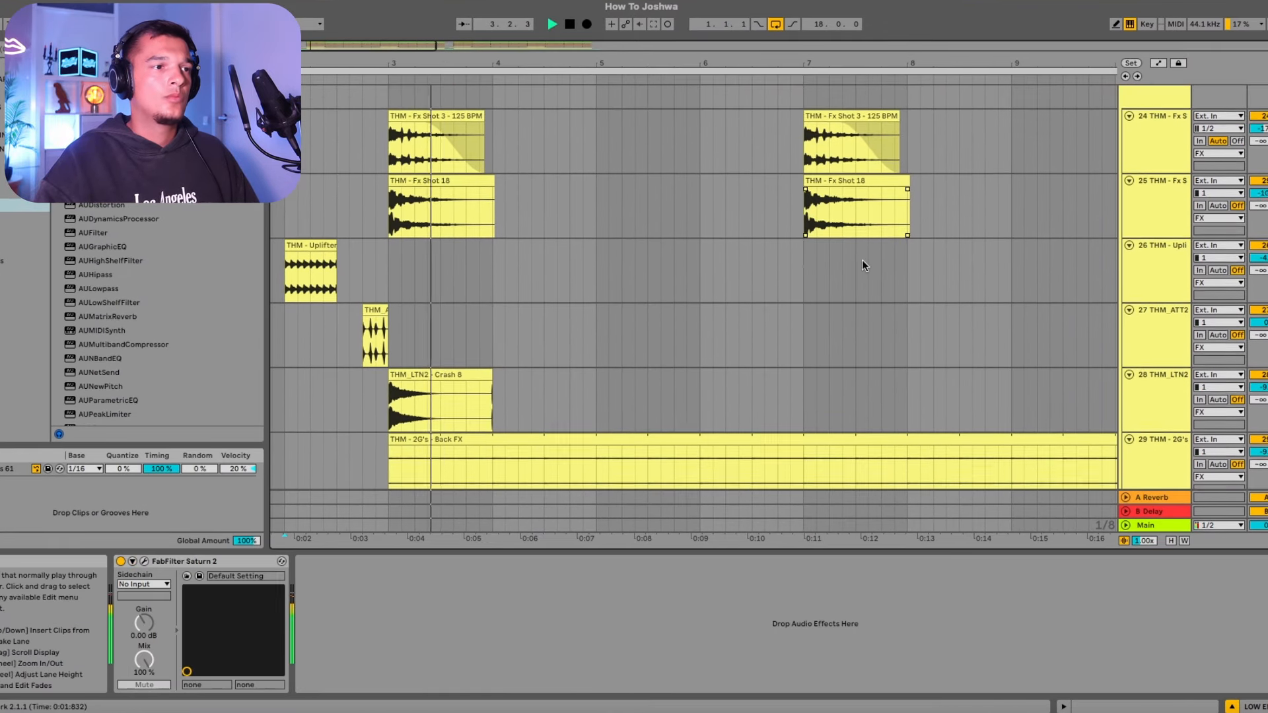
{"action": "scroll", "coordinate": [862, 264], "scroll_direction": "down", "scroll_amount": 5}
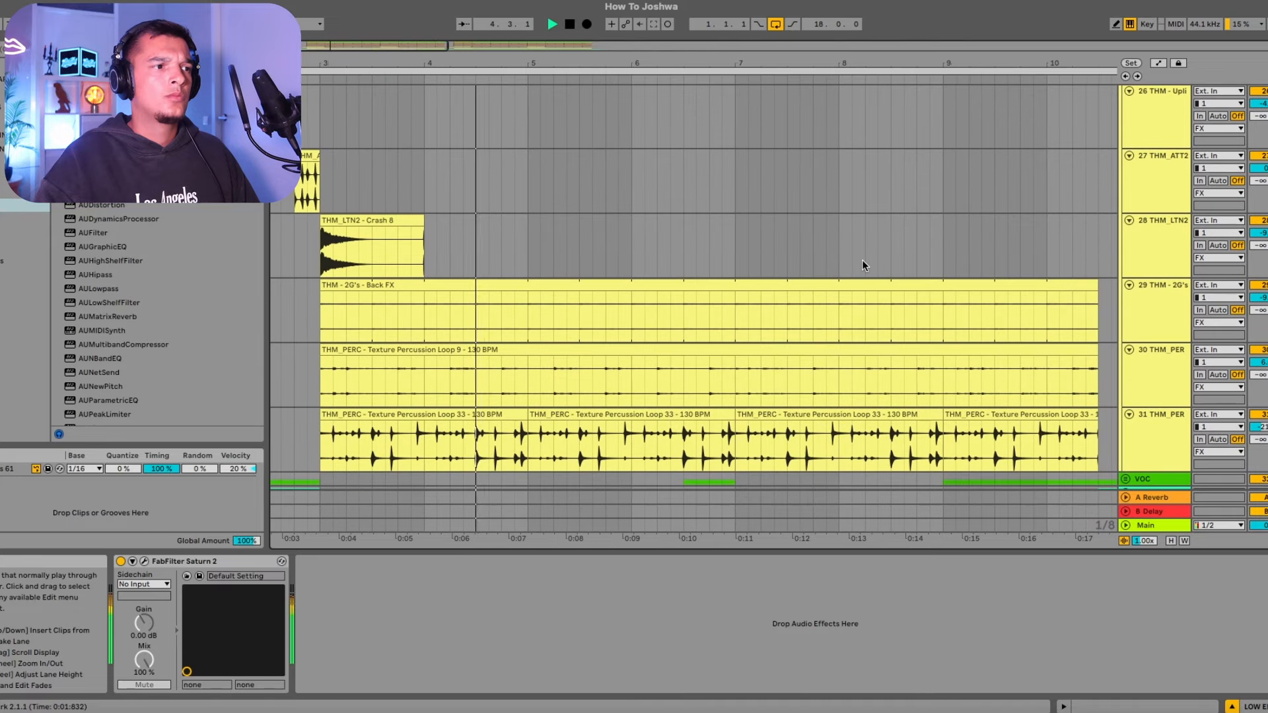
{"action": "scroll", "coordinate": [862, 262], "scroll_direction": "down", "scroll_amount": 2}
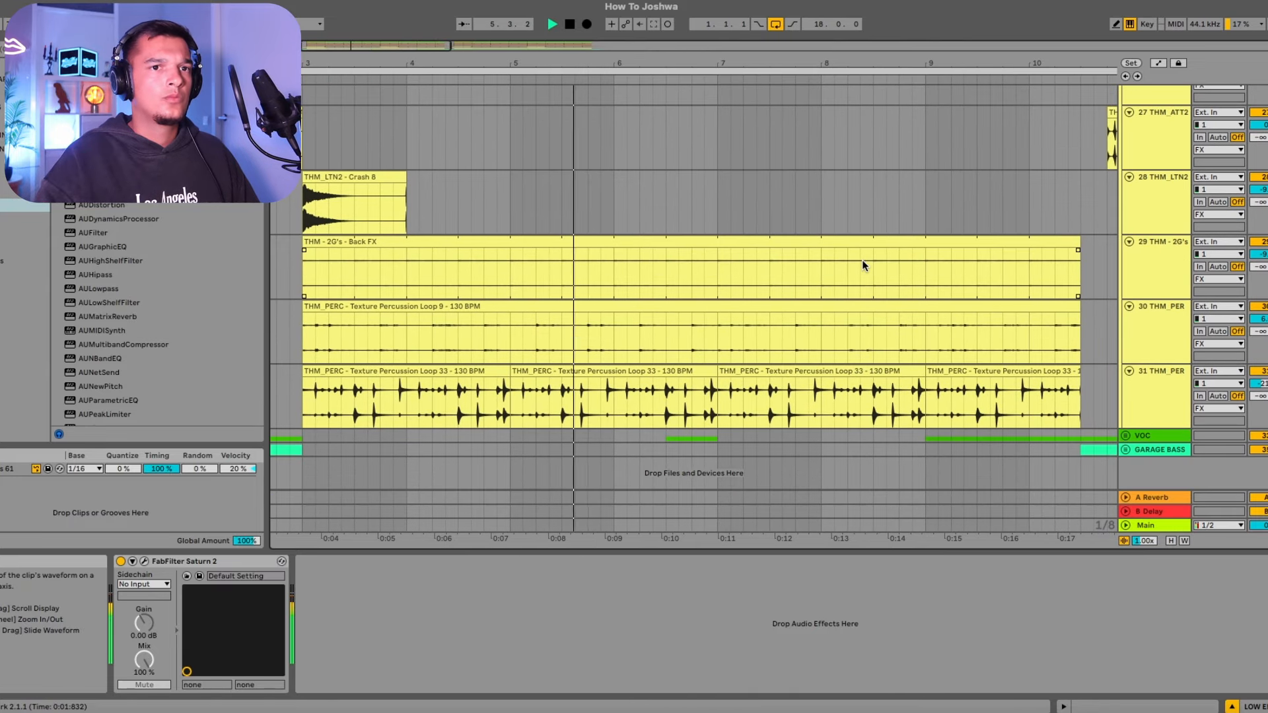
{"action": "scroll", "coordinate": [861, 259], "scroll_direction": "up", "scroll_amount": 10}
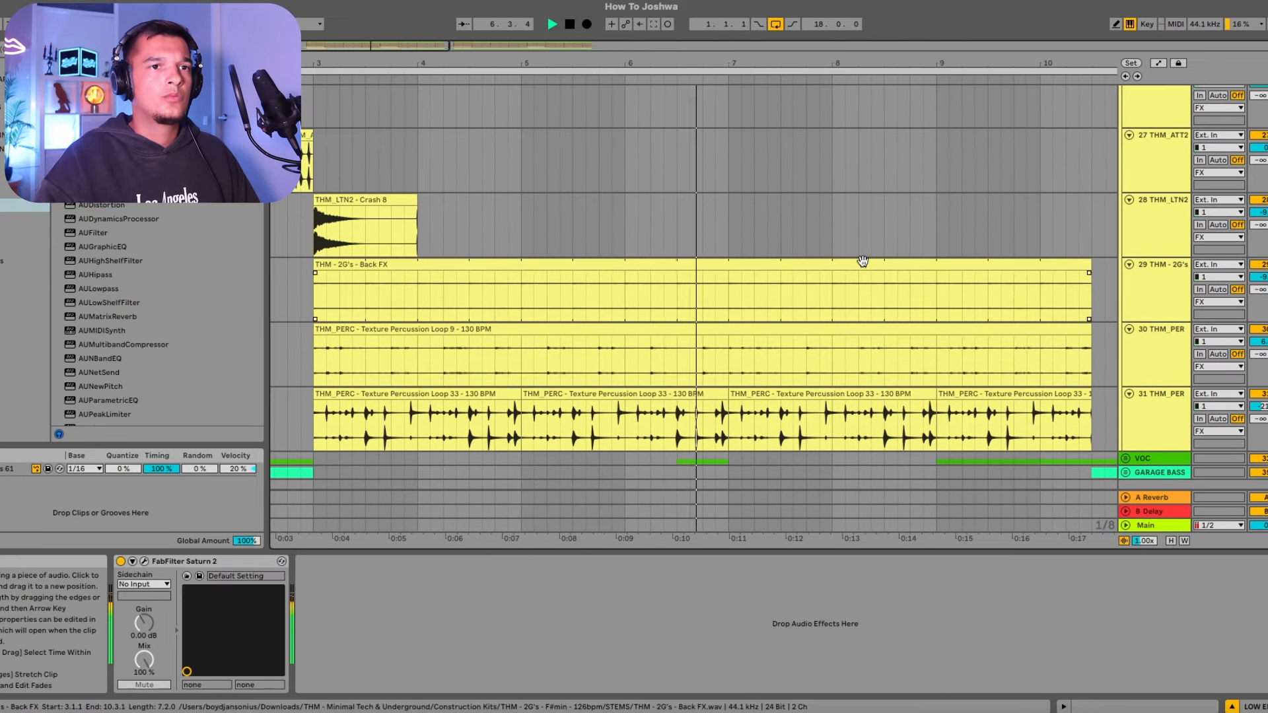
{"action": "scroll", "coordinate": [862, 259], "scroll_direction": "left", "scroll_amount": 5}
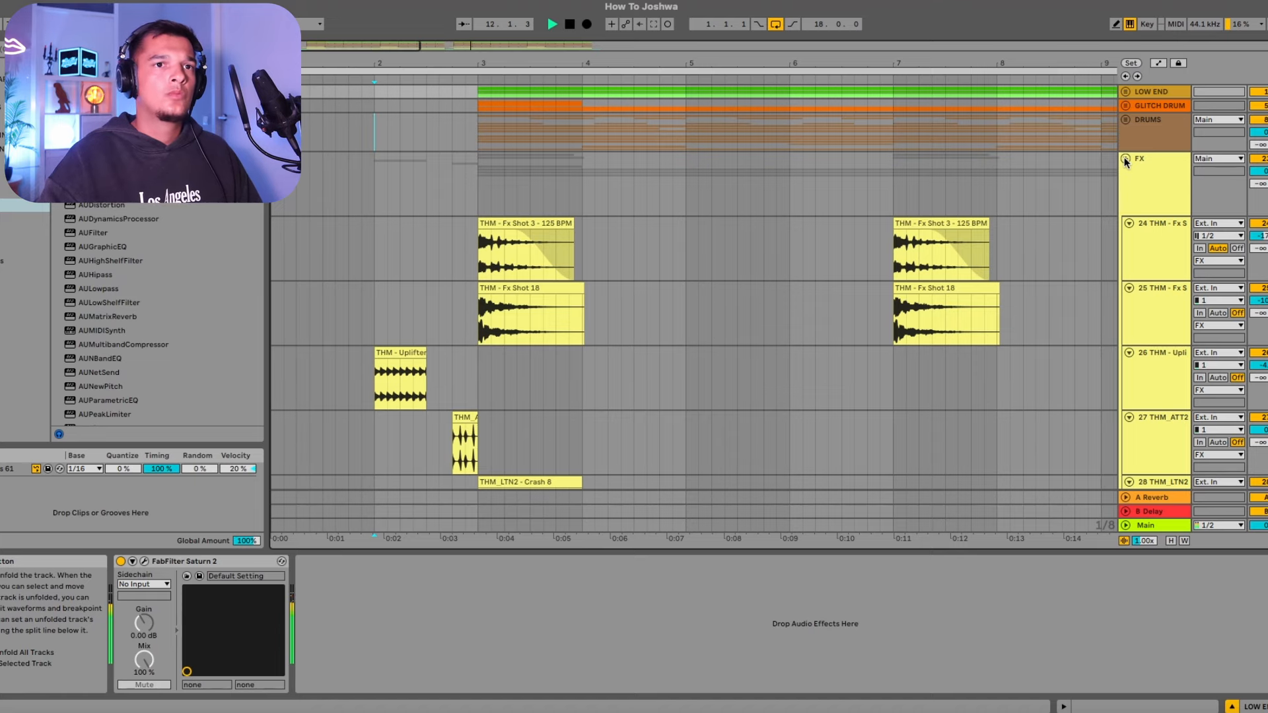
{"action": "left_click", "coordinate": [1125, 159]}
Audition the VOC group soloed from bar 1, unfold it, and inspect the Echo and Delay devices on Vocal Loop 16 track 34.
{"action": "scroll", "coordinate": [979, 176], "scroll_direction": "right", "scroll_amount": 4}
{"action": "scroll", "coordinate": [980, 176], "scroll_direction": "down", "scroll_amount": 3}
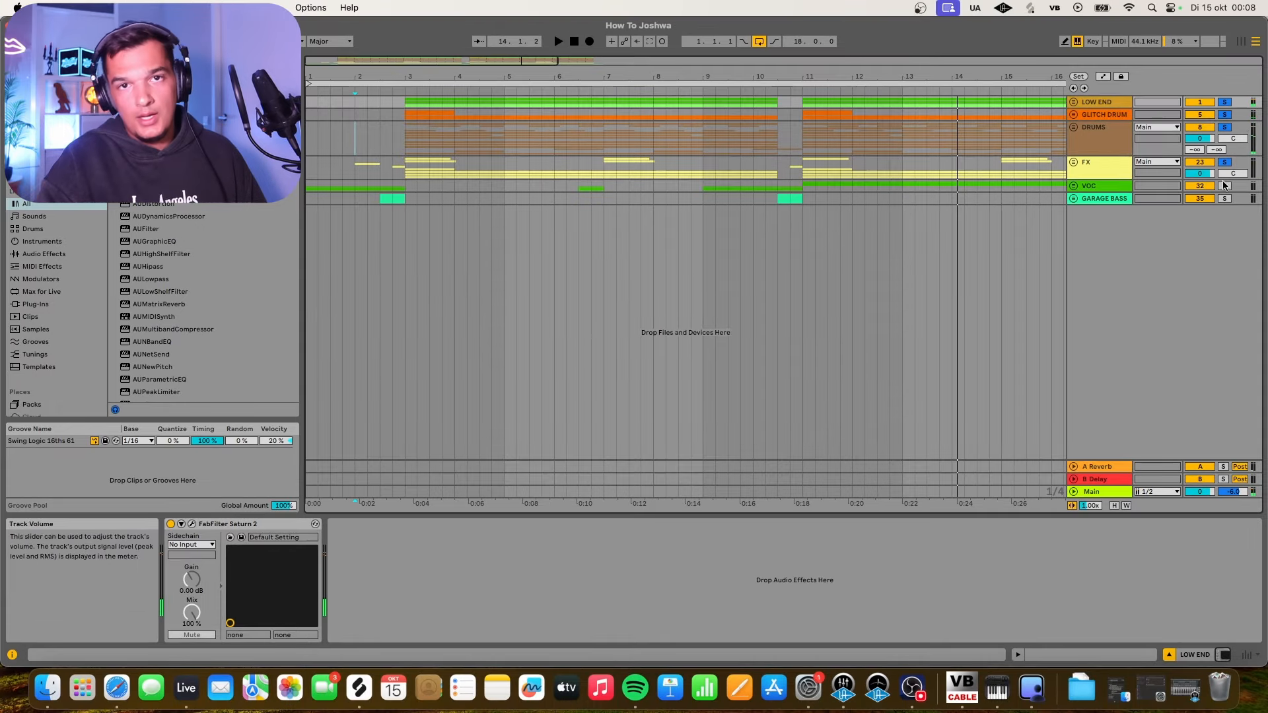
{"action": "left_click", "coordinate": [1222, 186]}
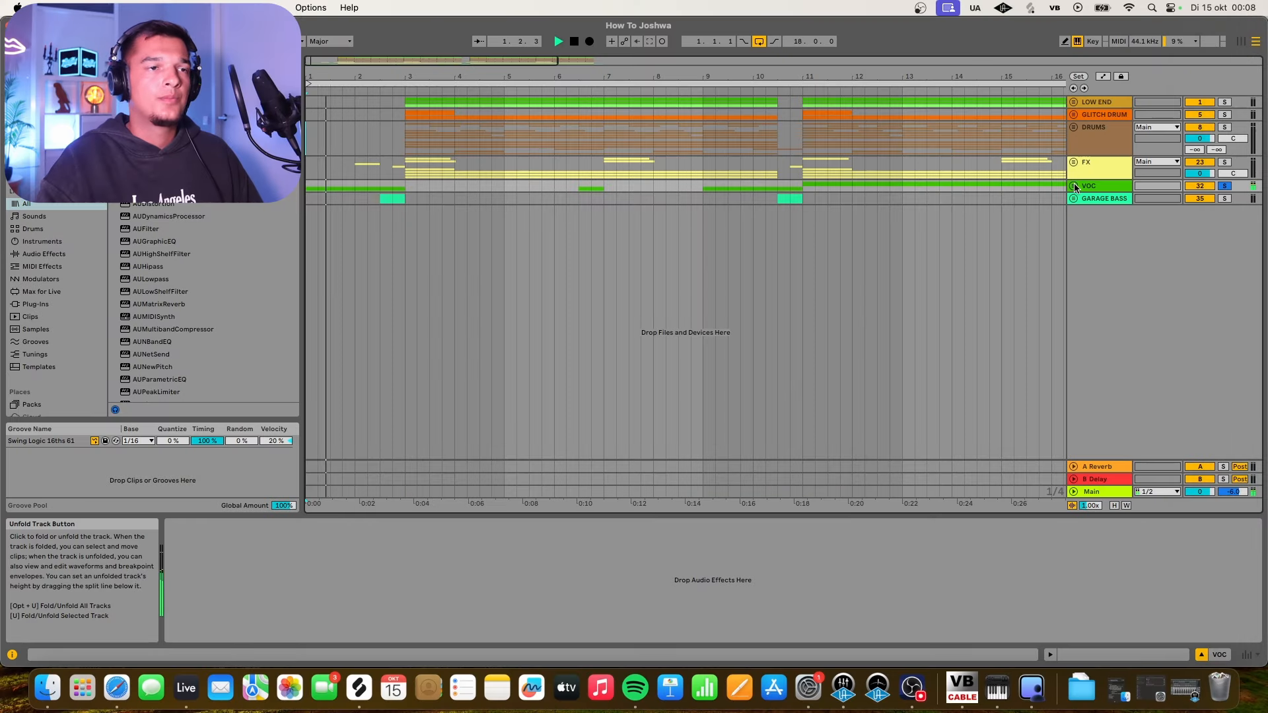
{"action": "left_click", "coordinate": [1073, 186]}
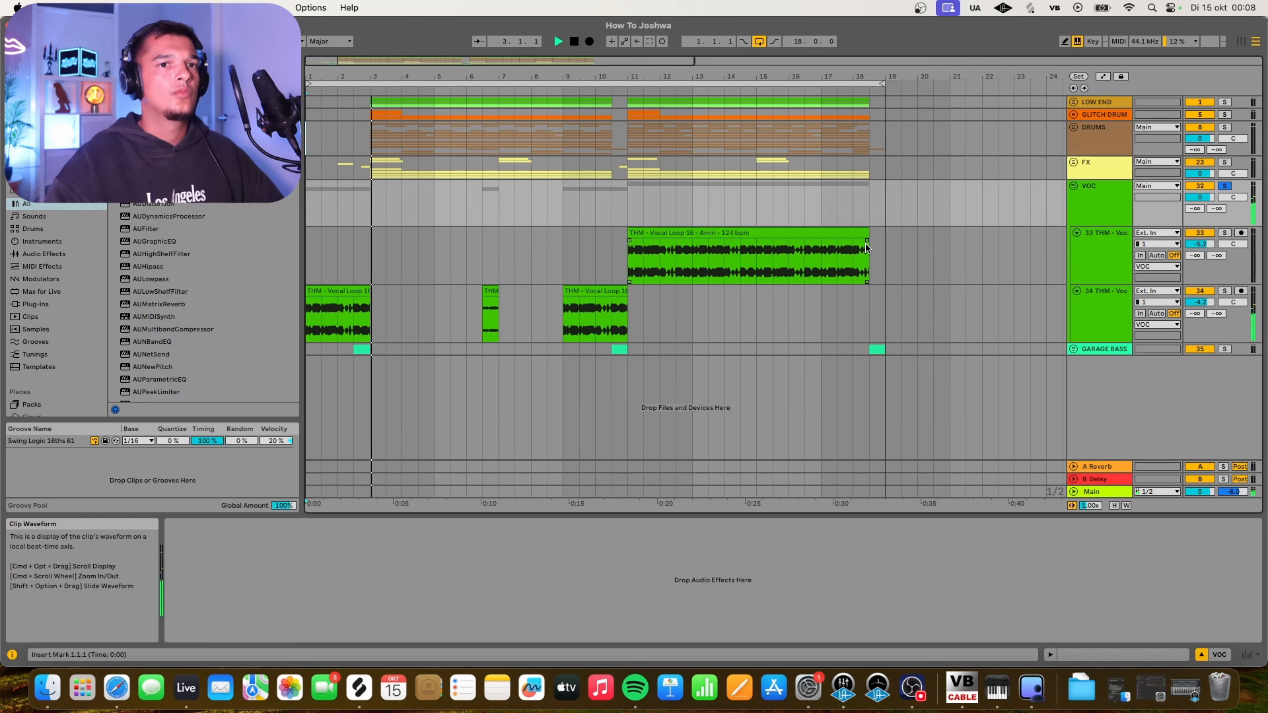
{"action": "left_click", "coordinate": [988, 296]}
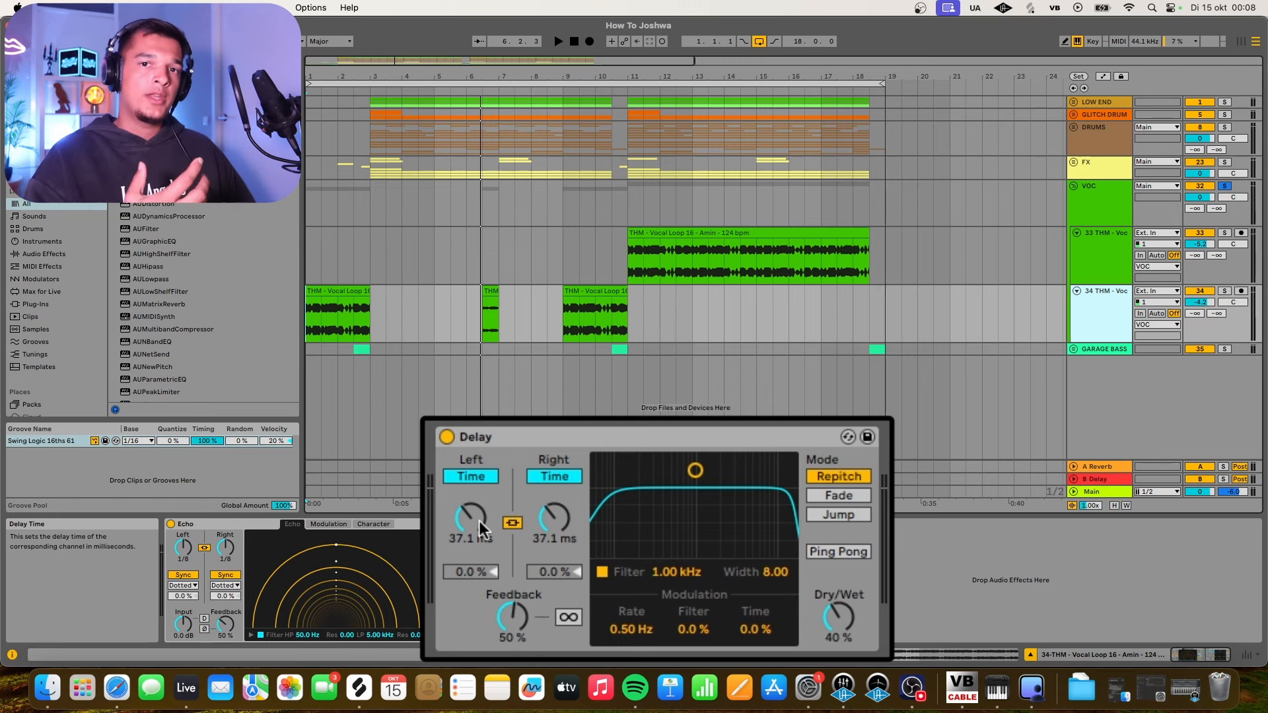
Audition the soloed VOC group from bar 1 and Vocal Loop 16 track 33 soloed from bar 11.
{"action": "key", "text": "space"}
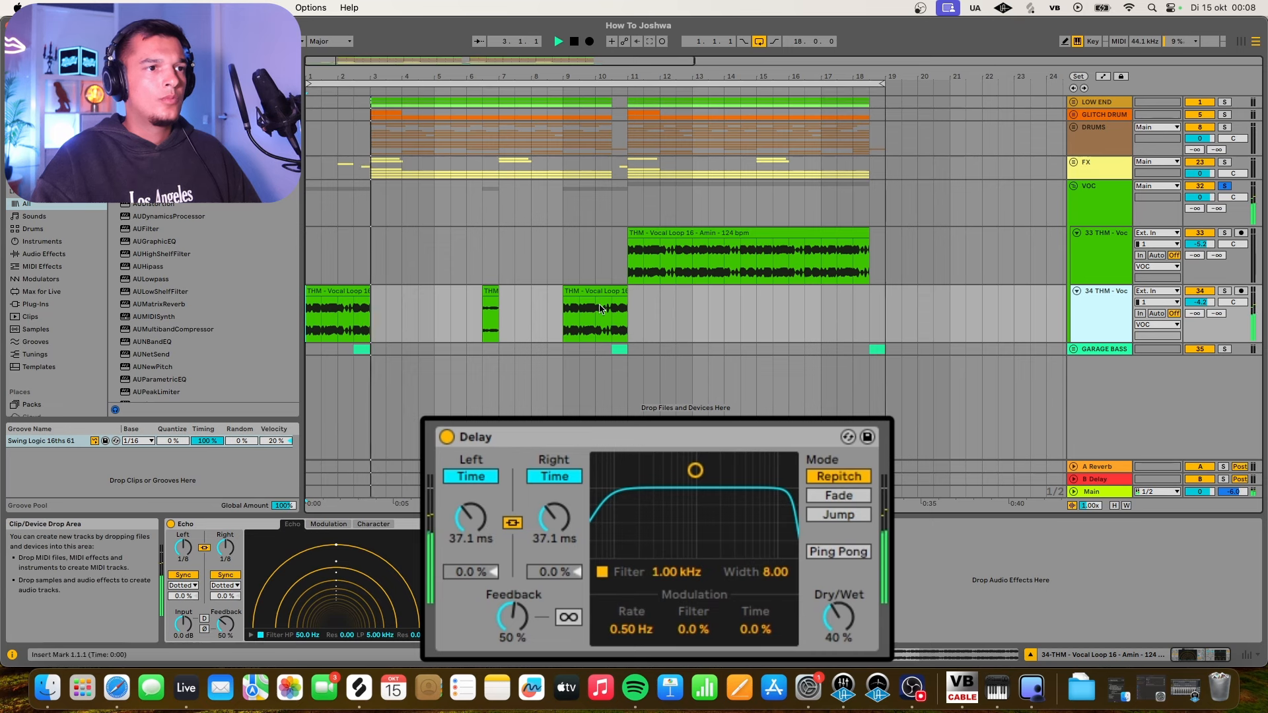
{"action": "left_click", "coordinate": [627, 273]}
{"action": "key", "text": "space"}
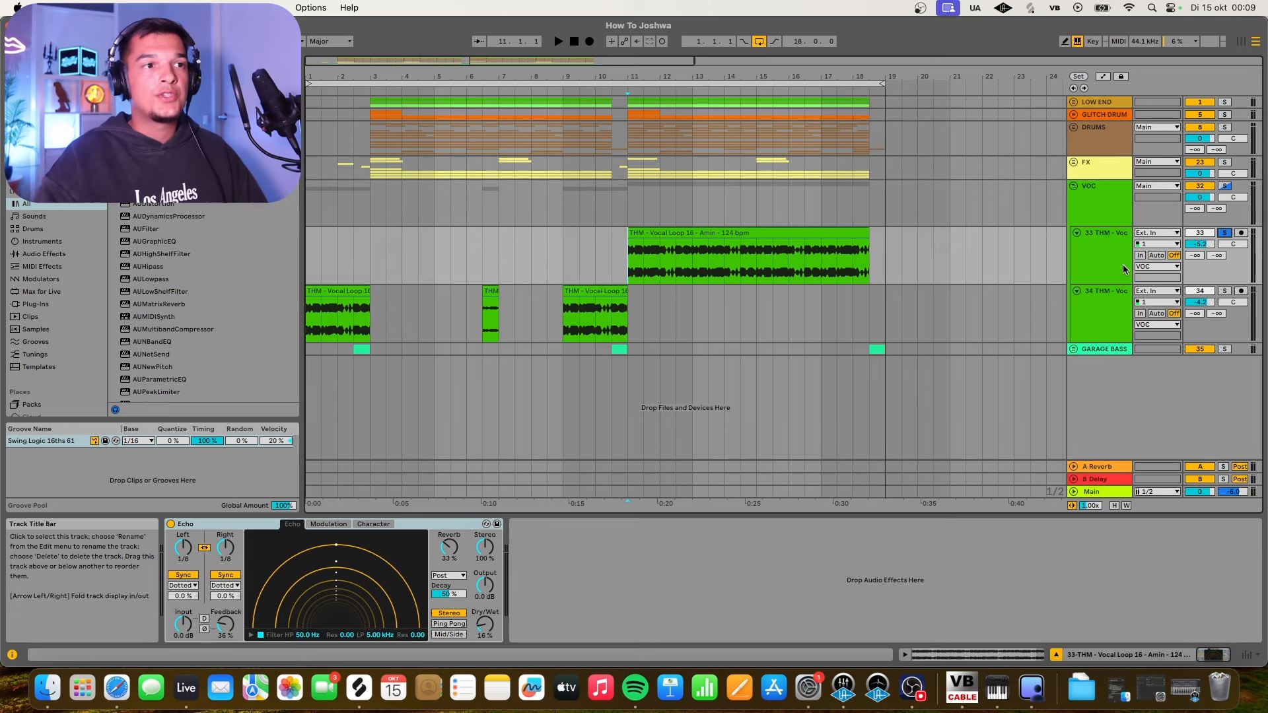
{"action": "key", "text": "space"}
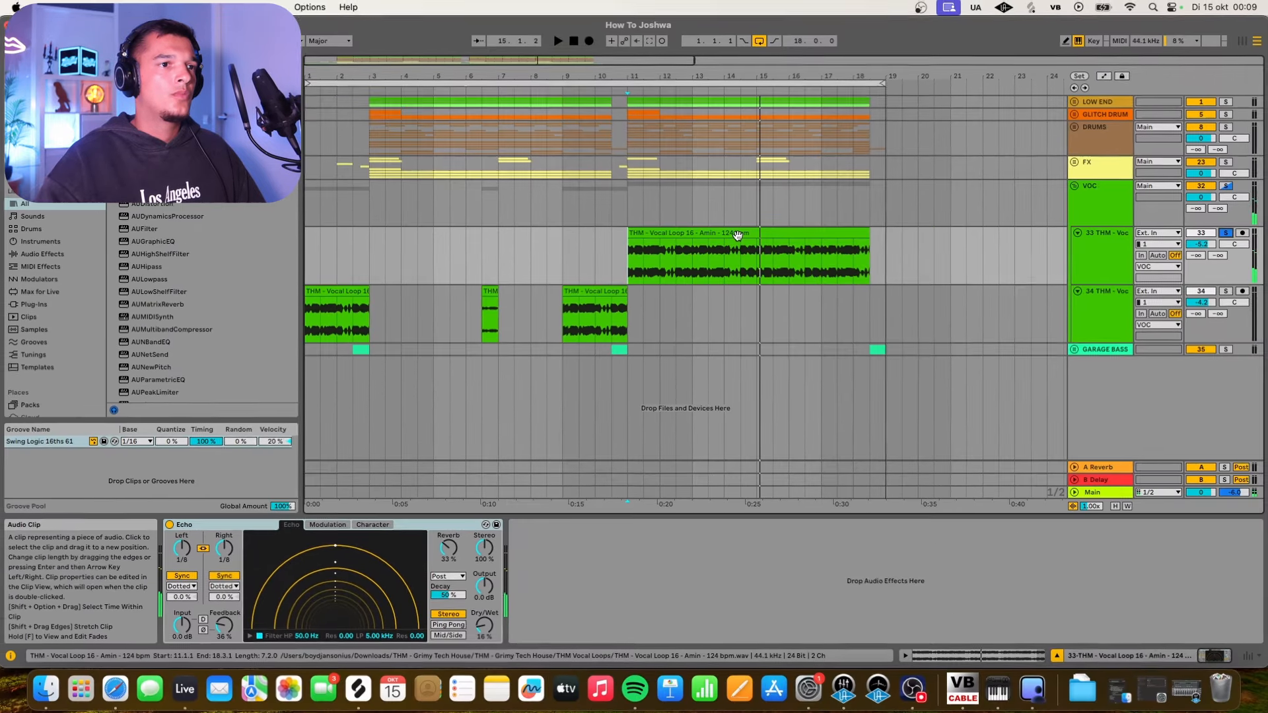
Inspect the warp mode and Preserve options of the Vocal Loop 16 clip on track 33 and audition the clip.
{"action": "left_click", "coordinate": [754, 248]}
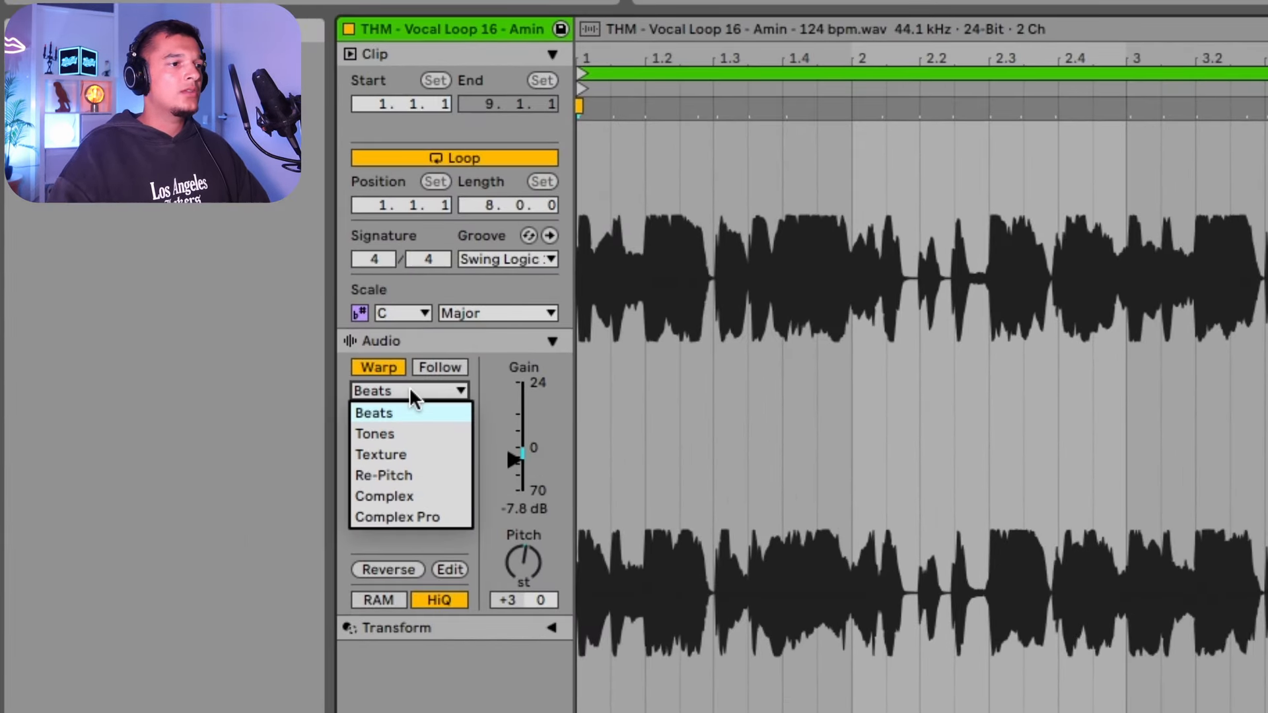
{"action": "left_click", "coordinate": [382, 411]}
{"action": "left_click", "coordinate": [391, 429]}
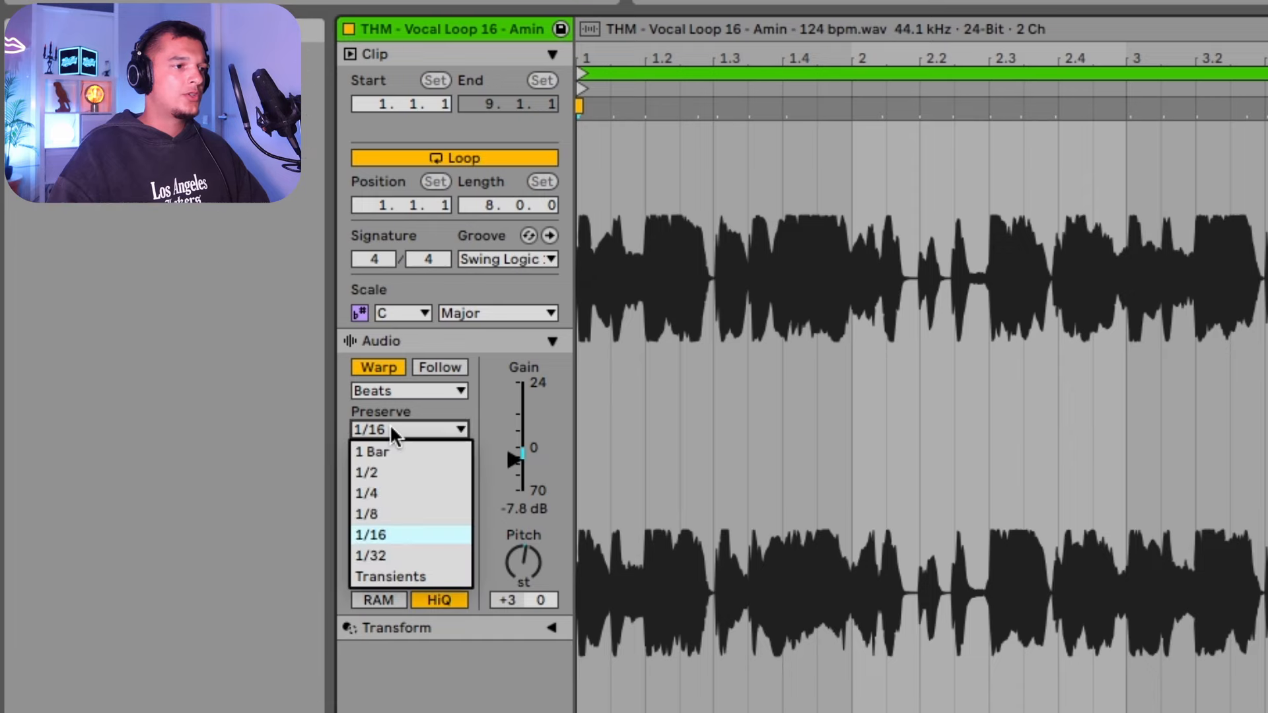
{"action": "left_click", "coordinate": [478, 390]}
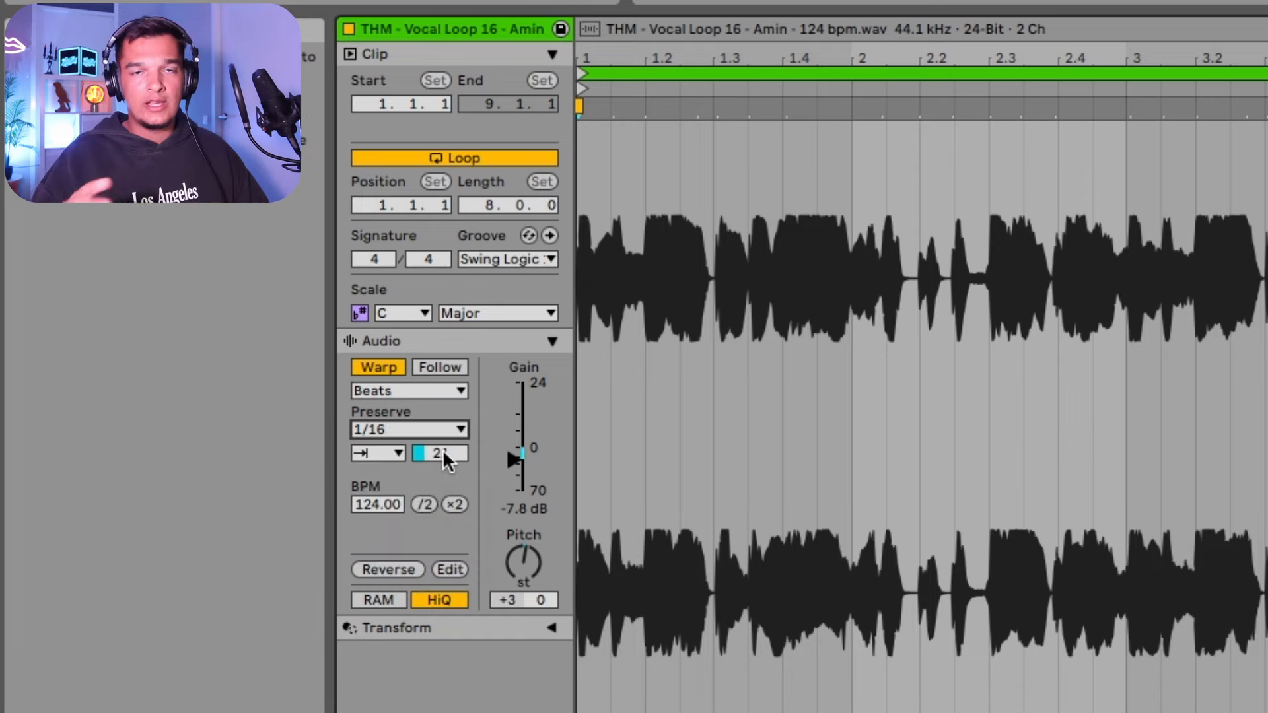
{"action": "key", "text": "space"}
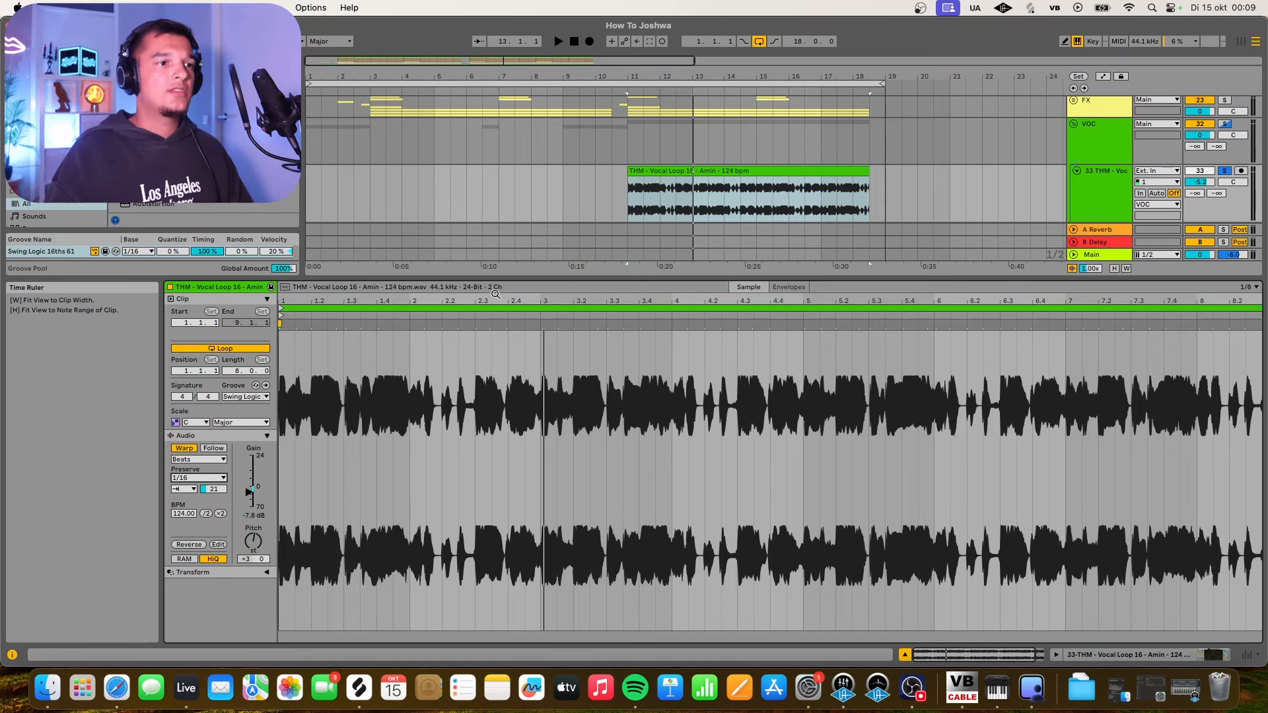
Fold the VOC group and briefly audition the DRUMS group soloed from bar 13.
{"action": "left_click", "coordinate": [1073, 123]}
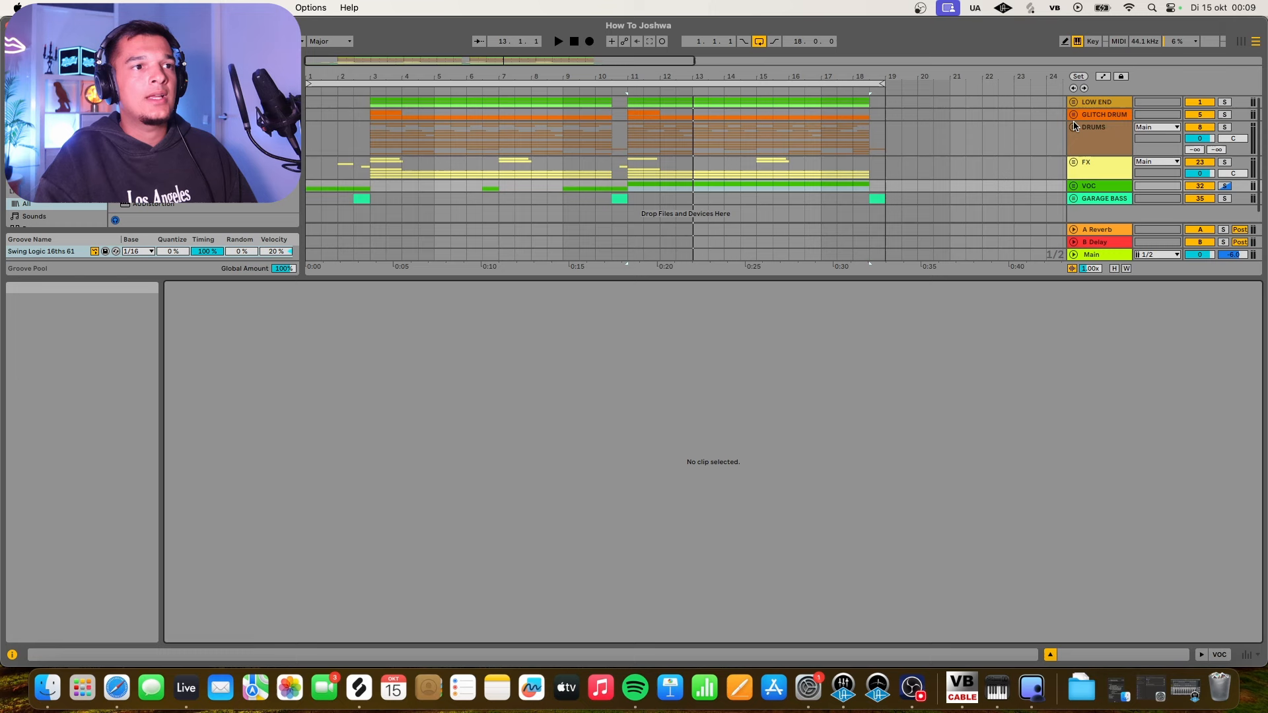
{"action": "left_click", "coordinate": [1225, 128]}
{"action": "key", "text": "space"}
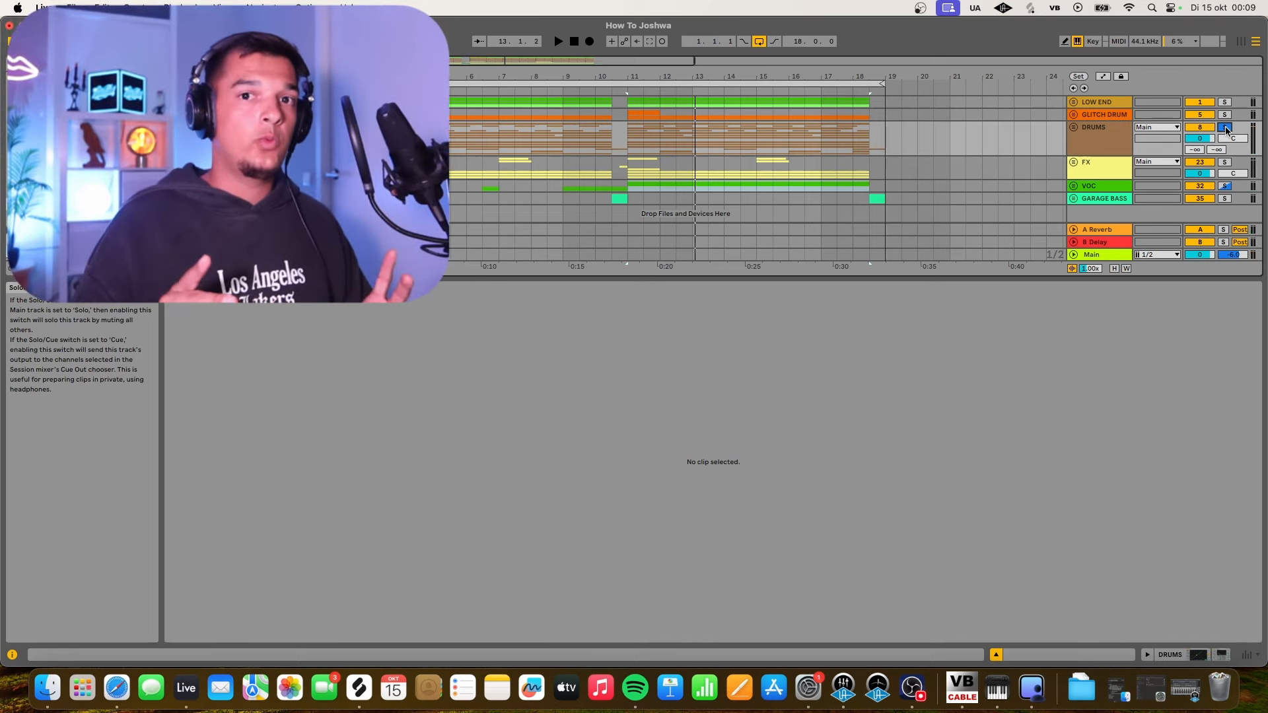
Solo and unfold the GARAGE BASS group, and audition its first clip from bar 2.3 with the device view shown.
{"action": "left_click", "coordinate": [1225, 199]}
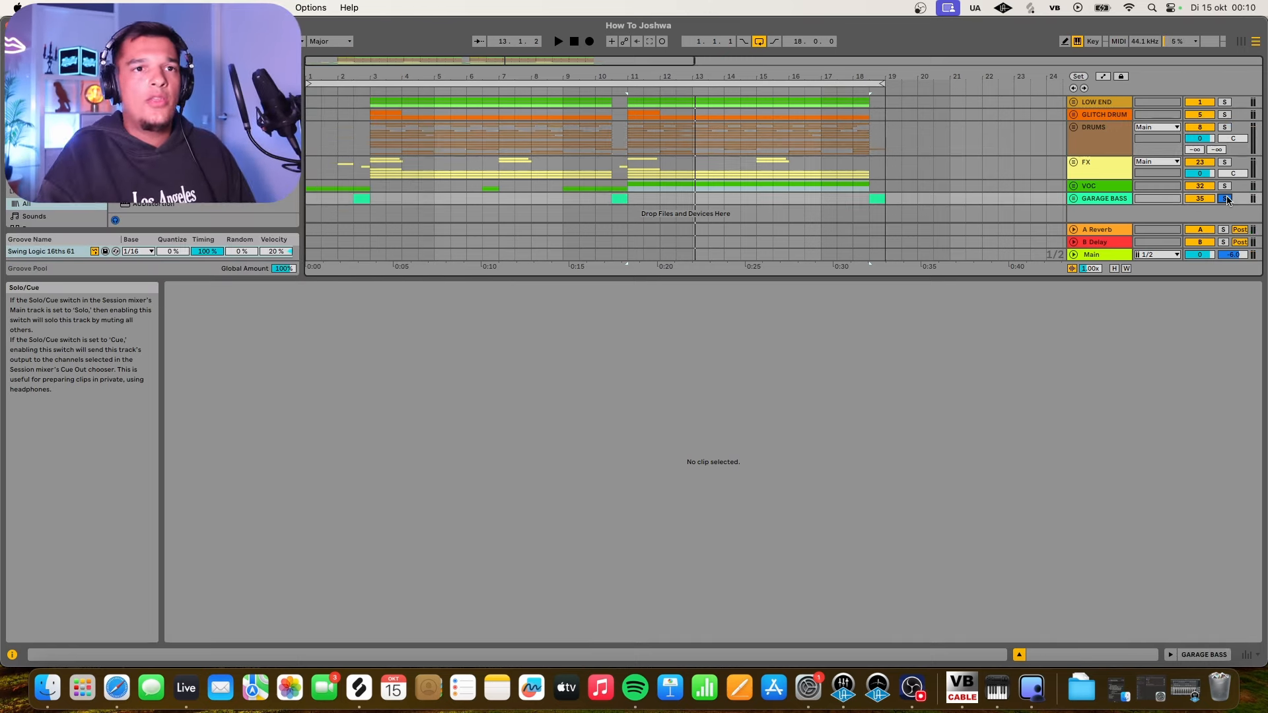
{"action": "left_click", "coordinate": [358, 206]}
{"action": "left_click", "coordinate": [1073, 199]}
{"action": "scroll", "coordinate": [756, 152], "scroll_direction": "down", "scroll_amount": 5}
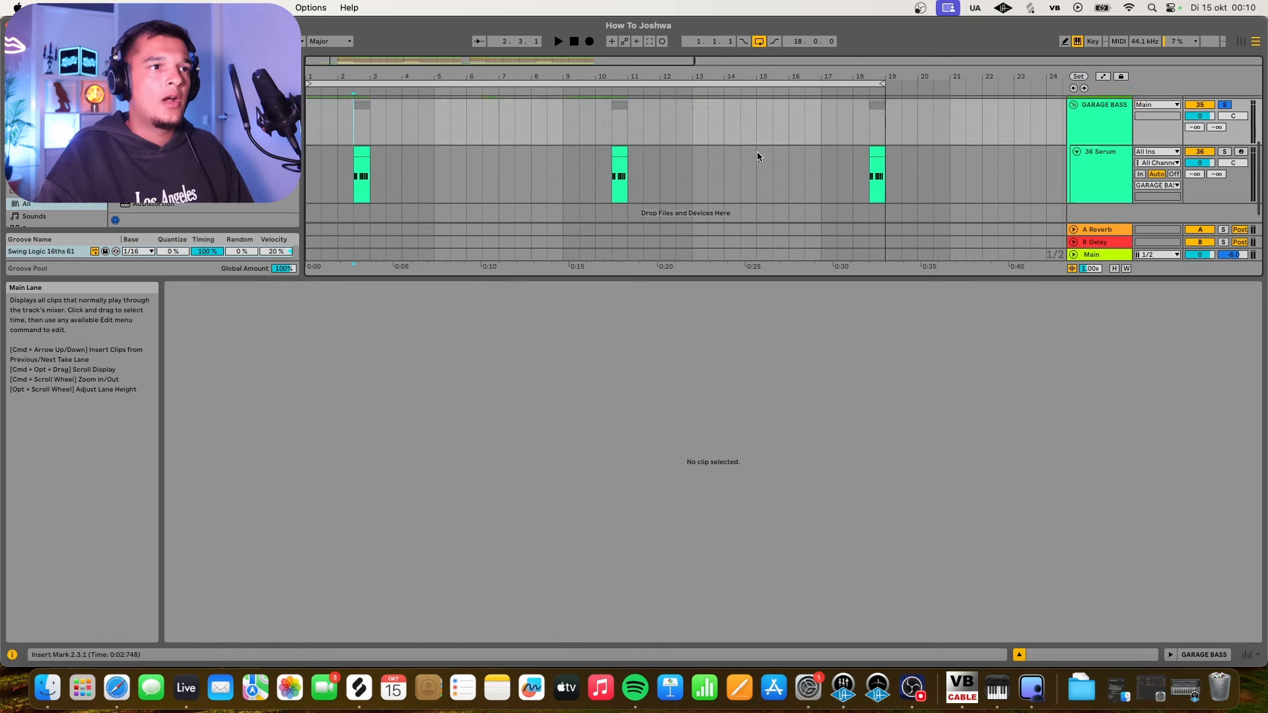
{"action": "key", "text": "shift+Tab"}
{"action": "key", "text": "space"}
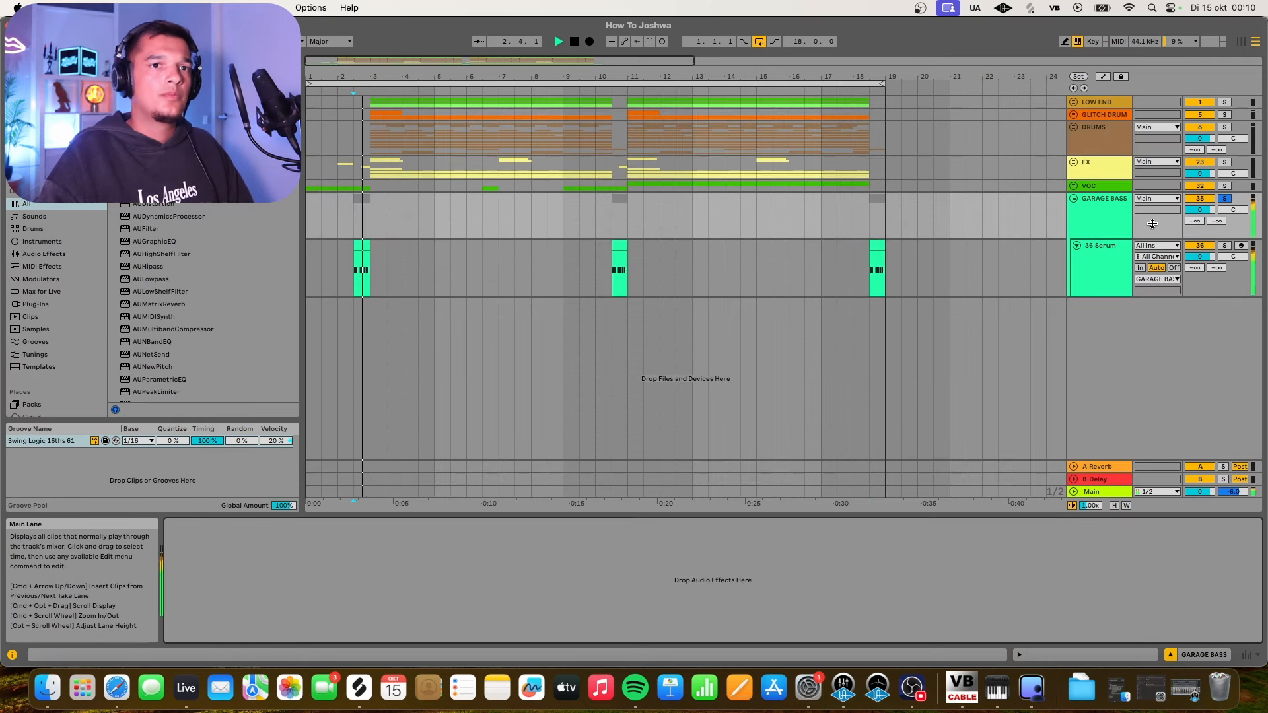
Open the Serum plug-in window on track 36 and audition its TSP_SUKG2_Bass_symmetry preset from bar 2.3.
{"action": "left_click", "coordinate": [1107, 264]}
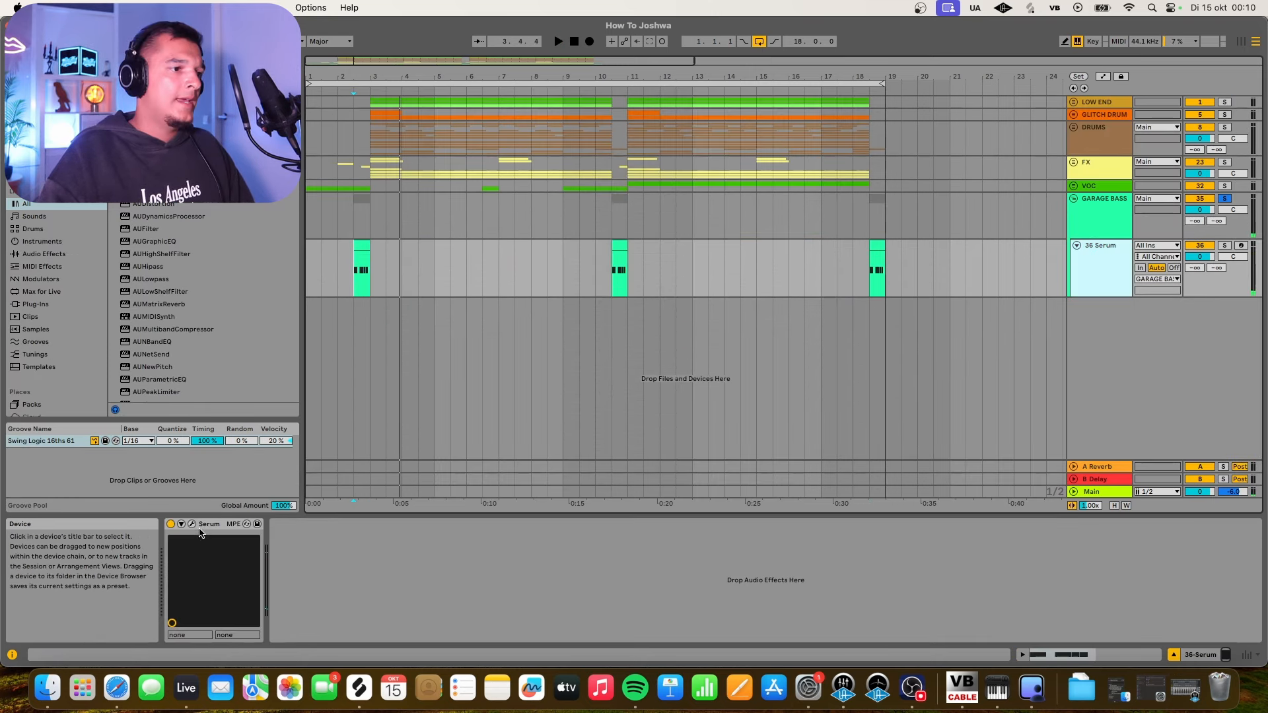
{"action": "left_click", "coordinate": [192, 524]}
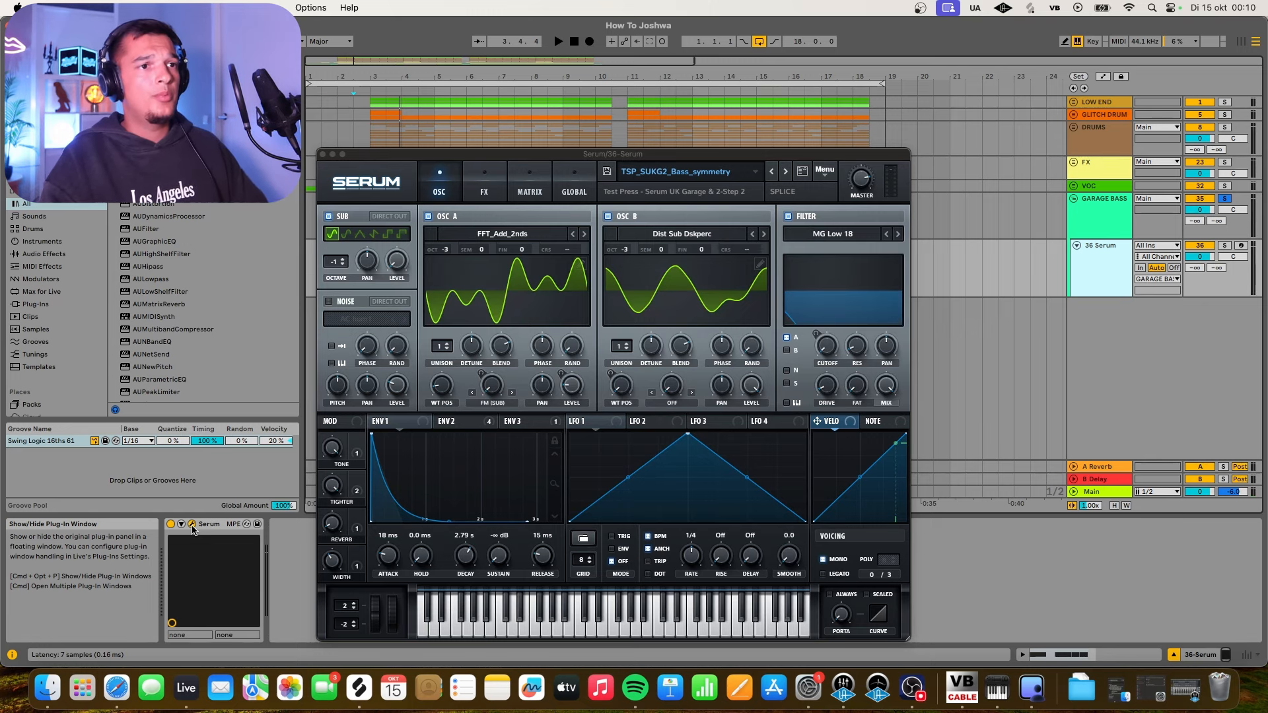
{"action": "key", "text": "space"}
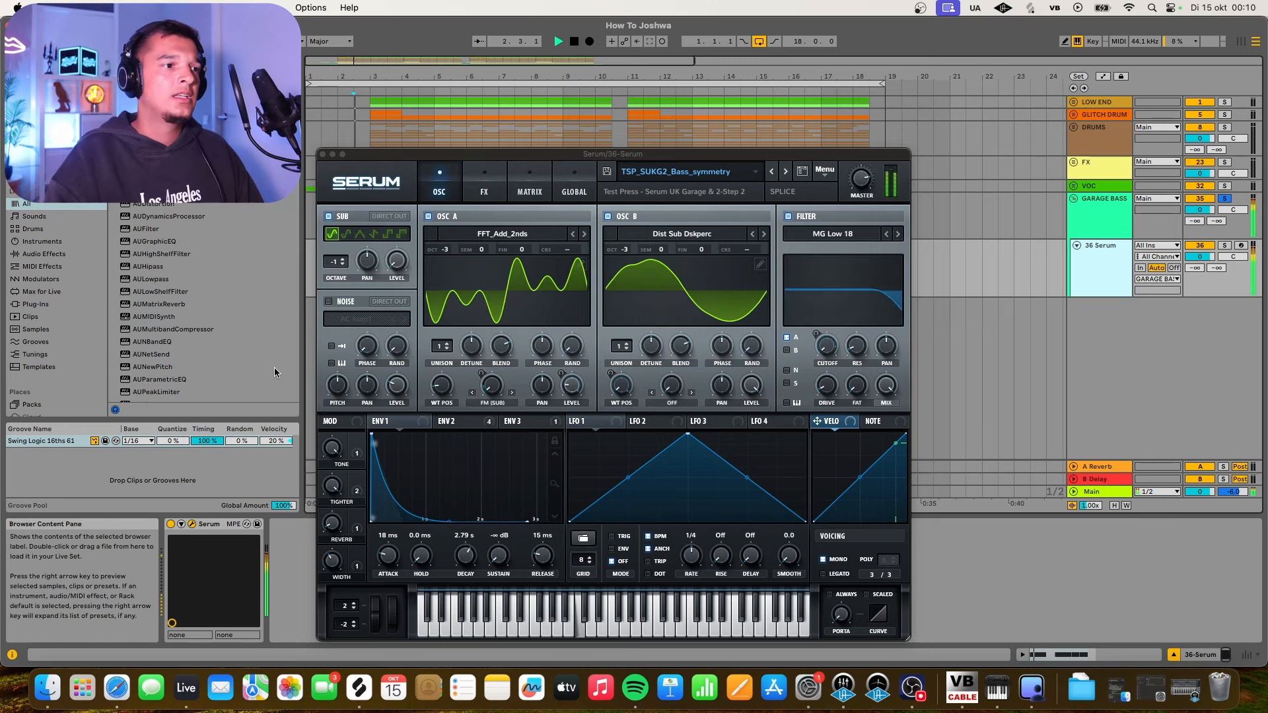